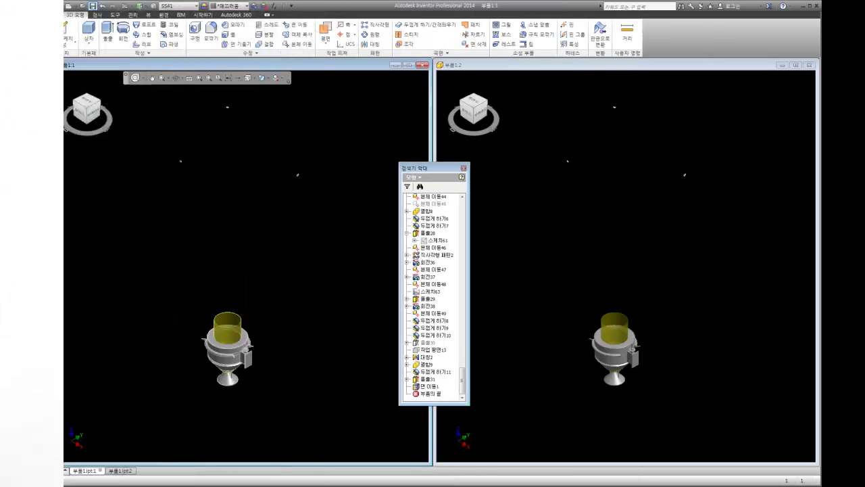
# Step: Zoom the left viewport so the 부품1.ipt hopper-and-cone body fills it
pyautogui.middleClick(315, 292)
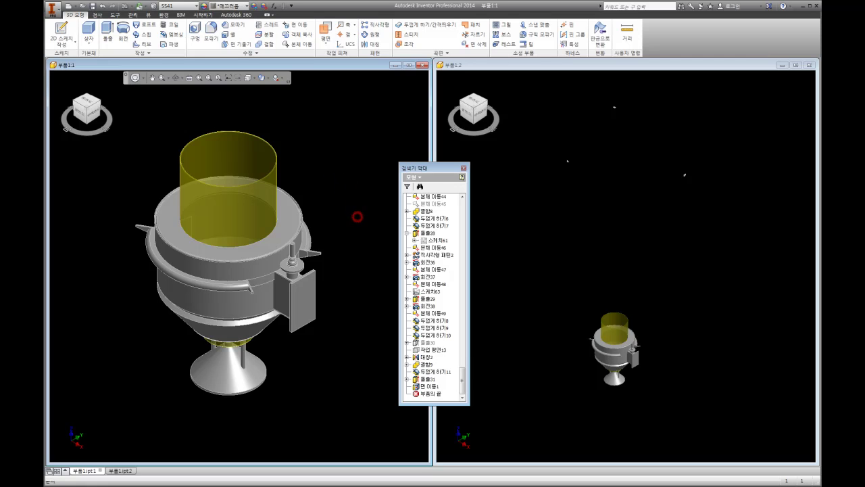
# Step: Return the left view to its home position and hide the user work planes
pyautogui.keyDown('shift'); pyautogui.moveTo(354, 230); pyautogui.dragTo(233, 299, button='middle'); pyautogui.keyUp('shift')
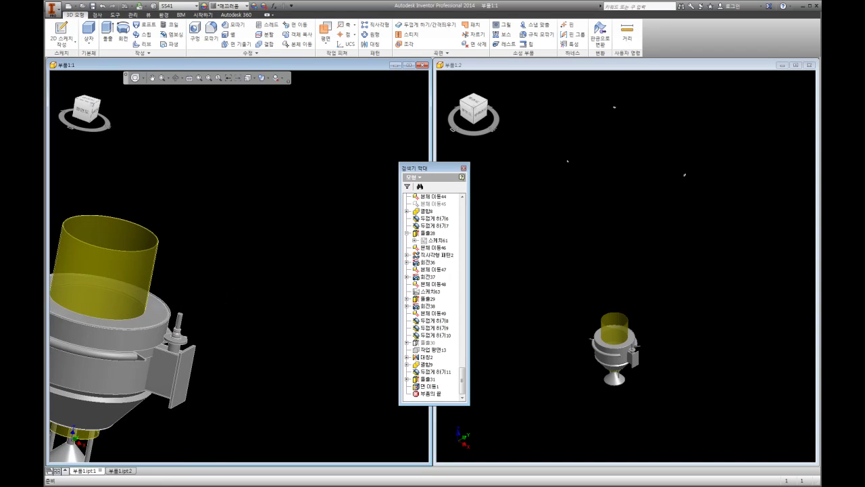
pyautogui.press('F6')
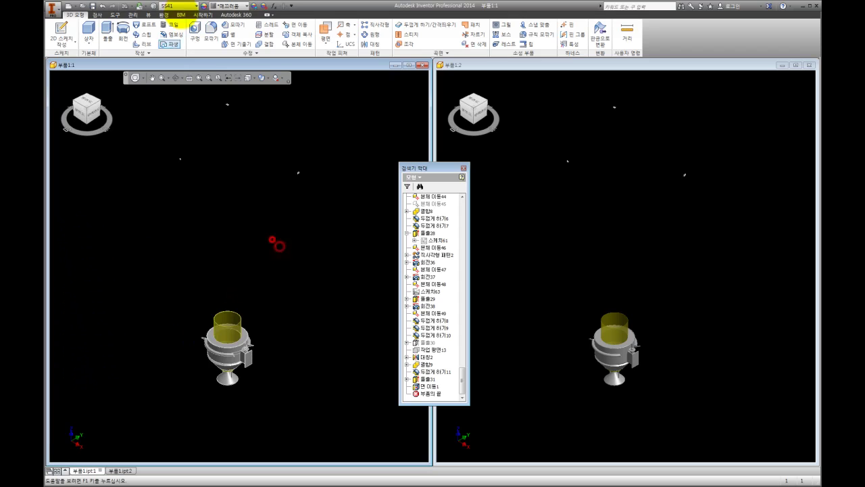
pyautogui.click(148, 14)
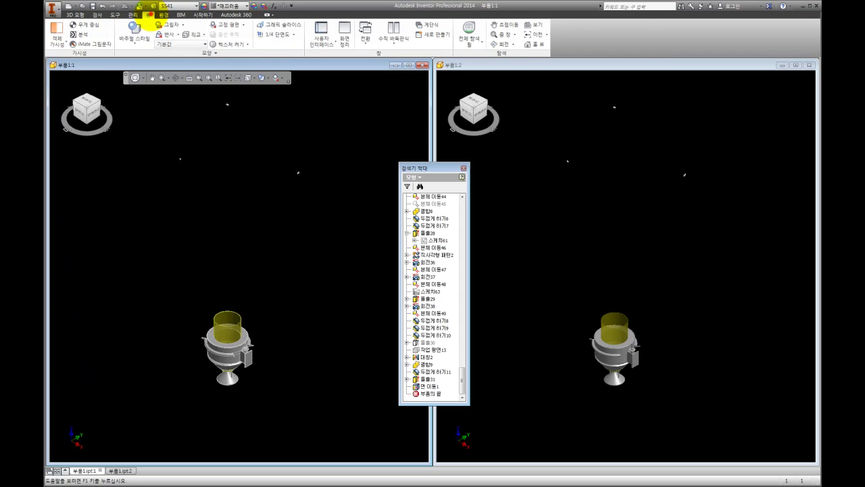
pyautogui.click(62, 40)
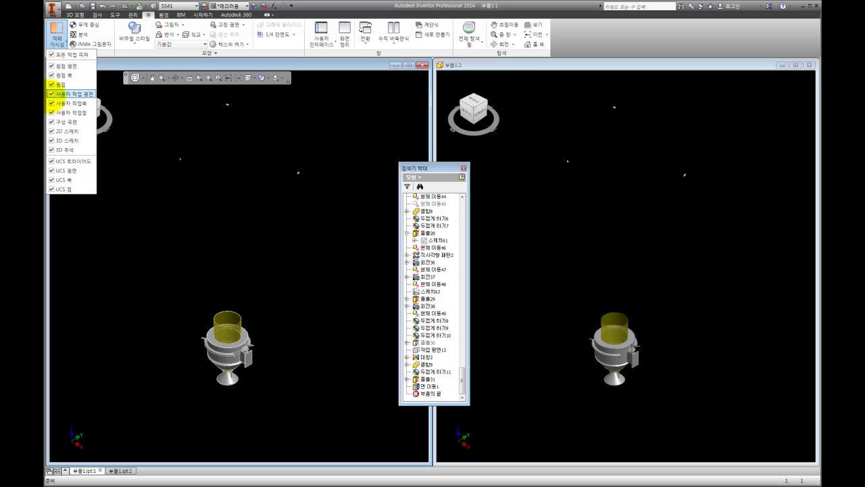
pyautogui.click(51, 94)
pyautogui.click(320, 227)
# Step: Fit the whole hopper in the window and orbit to view it from higher above
pyautogui.press('Home')
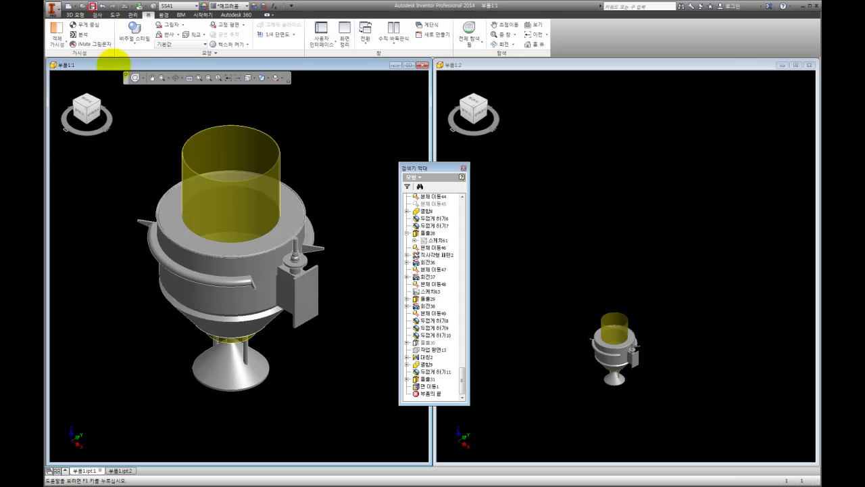
pyautogui.moveTo(163, 171)
pyautogui.keyDown('shift'); pyautogui.mouseDown(button='middle')
pyautogui.moveTo(223, 284)
pyautogui.moveTo(203, 257)
pyautogui.moveTo(291, 267)
pyautogui.moveTo(297, 223)
pyautogui.moveTo(359, 174)
pyautogui.mouseUp(button='middle'); pyautogui.keyUp('shift')
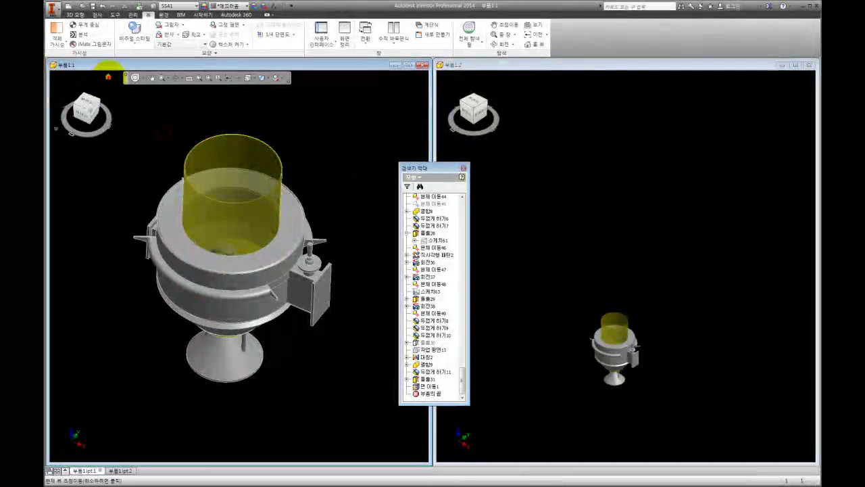
pyautogui.click(108, 76)
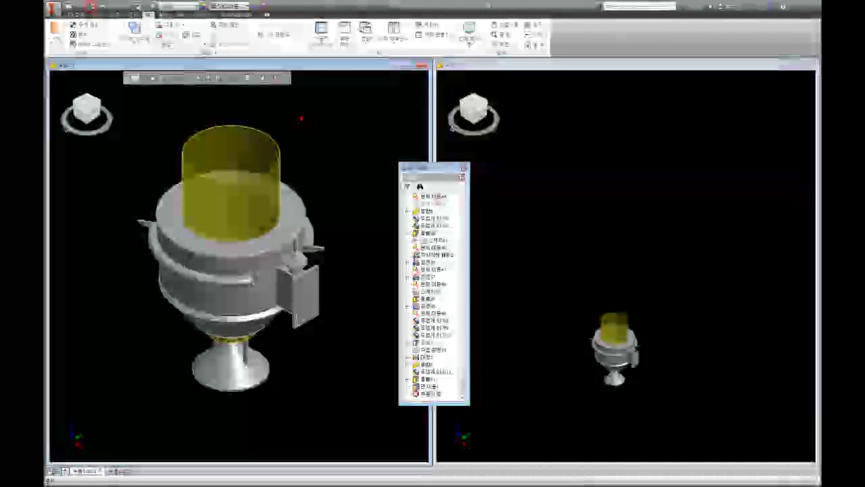
# Step: Activate the 상부 숨김 design view from the right window's browser, then return to the left window
pyautogui.click(548, 178)
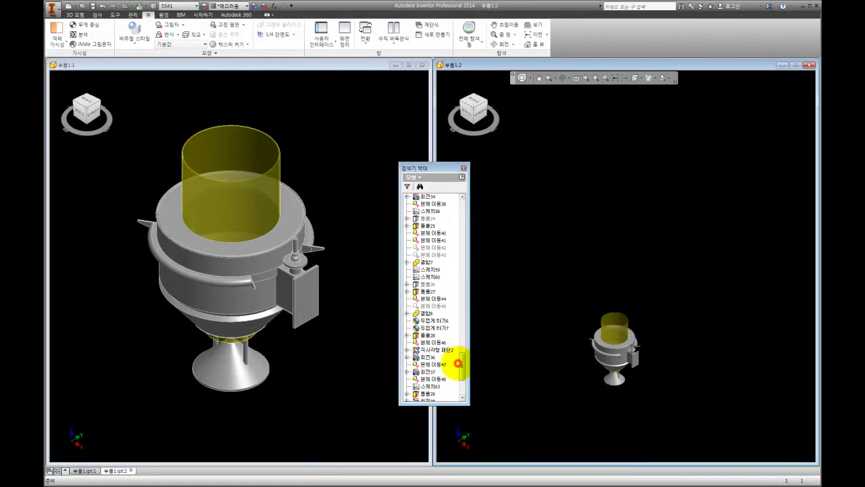
pyautogui.moveTo(461, 366); pyautogui.dragTo(458, 199)
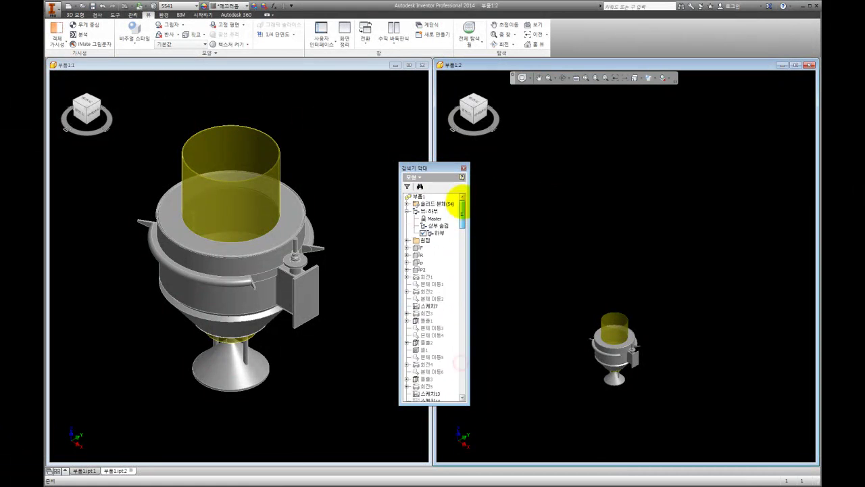
pyautogui.doubleClick(436, 225)
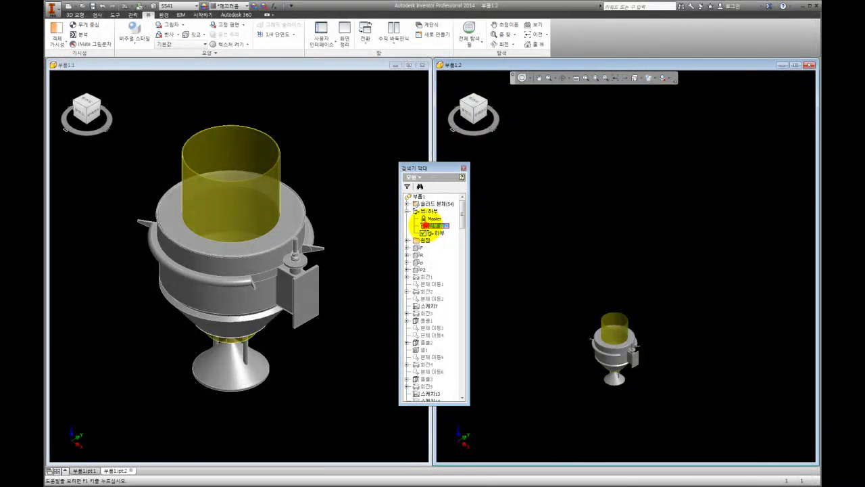
pyautogui.doubleClick(427, 226)
pyautogui.click(345, 206)
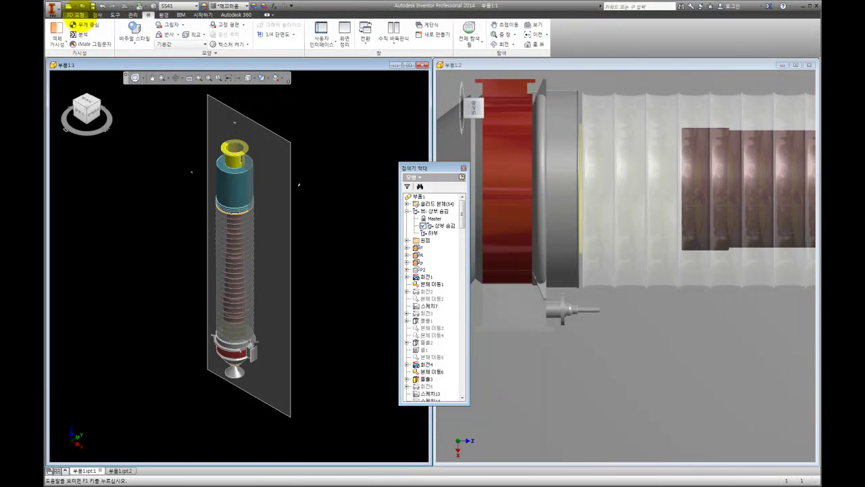
# Step: Hide the user work planes again and activate the Master view representation
pyautogui.click(56, 37)
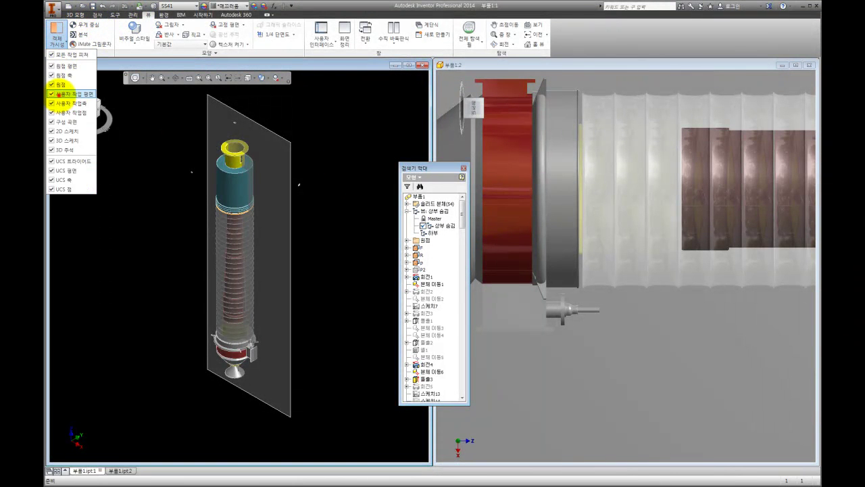
pyautogui.click(59, 95)
pyautogui.click(169, 187)
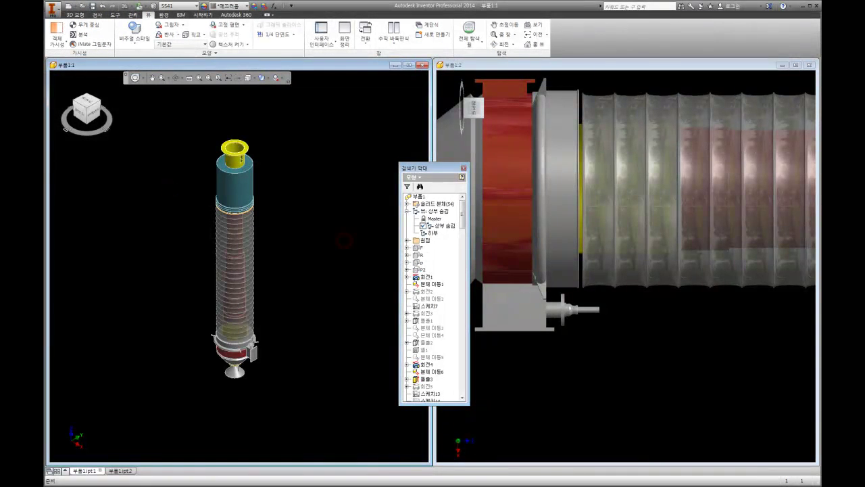
pyautogui.scroll(-2, 119, 190)
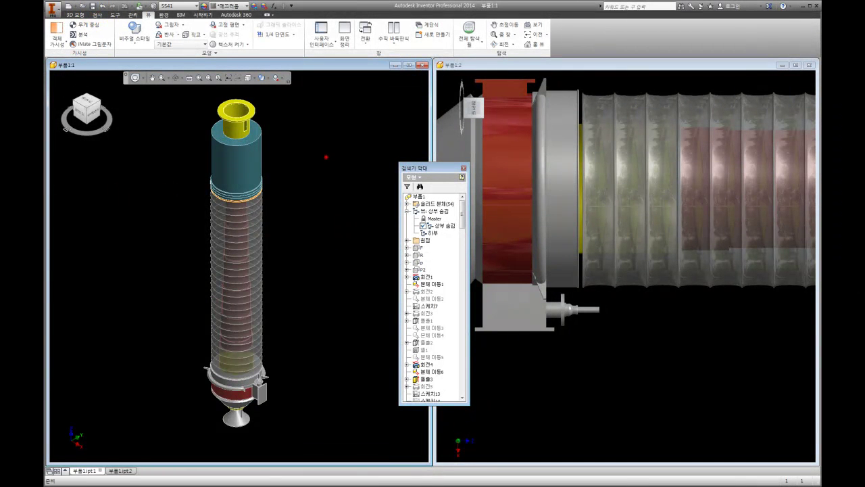
pyautogui.click(426, 219)
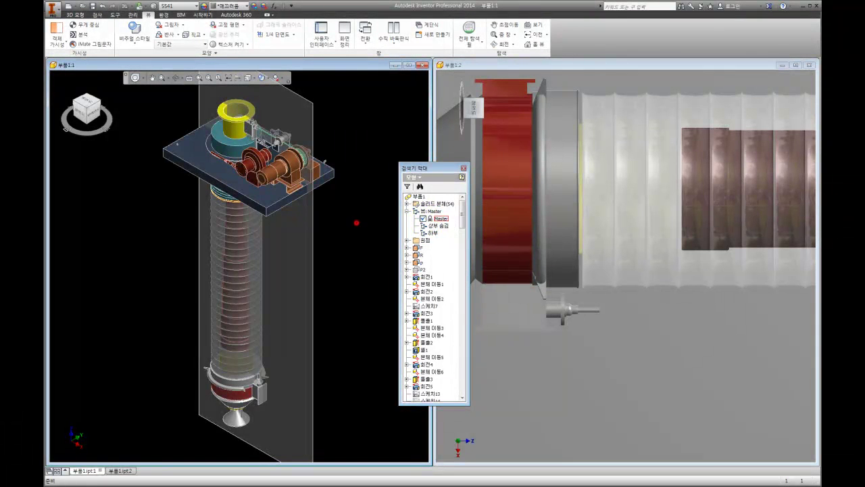
pyautogui.click(441, 219)
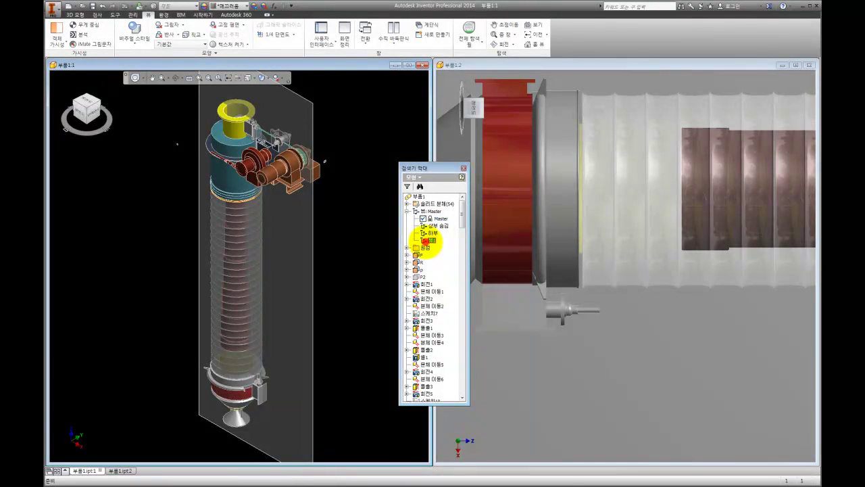
# Step: Activate the newly added view representation and name it Total
pyautogui.click(431, 240)
pyautogui.doubleClick(436, 240)
pyautogui.write('Total')
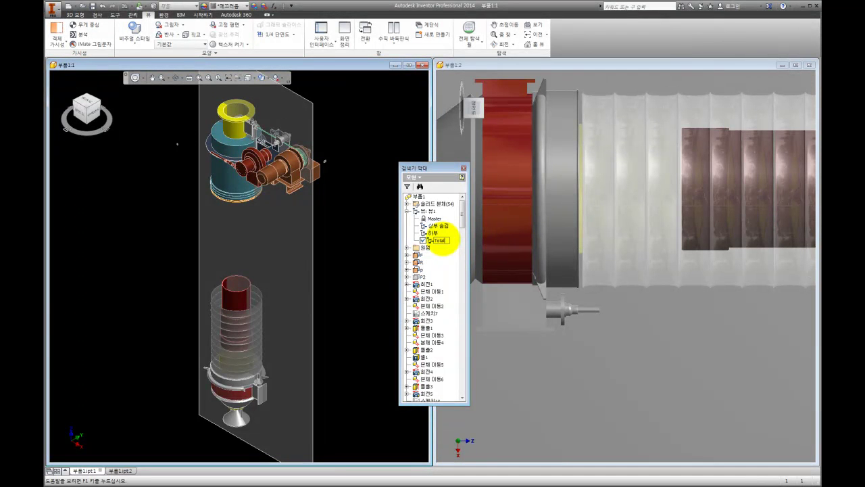
pyautogui.press('Return')
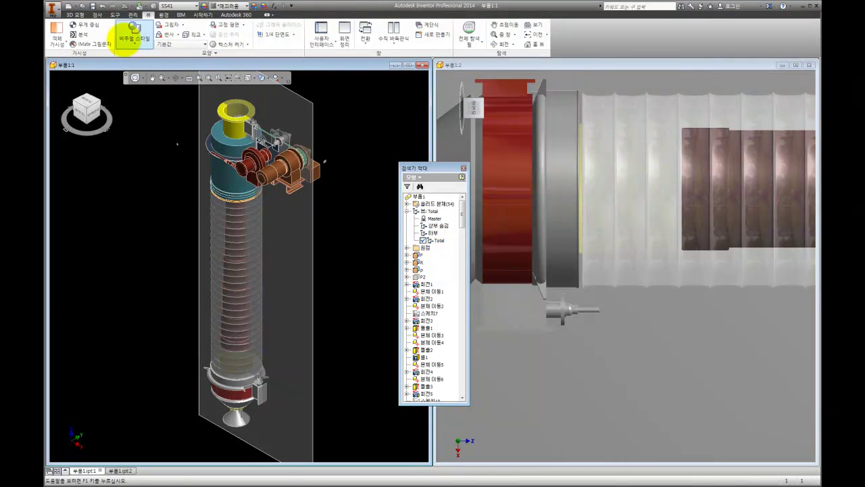
# Step: Hide all work features, undo once so the base plate stays hidden, and zoom in
pyautogui.click(56, 35)
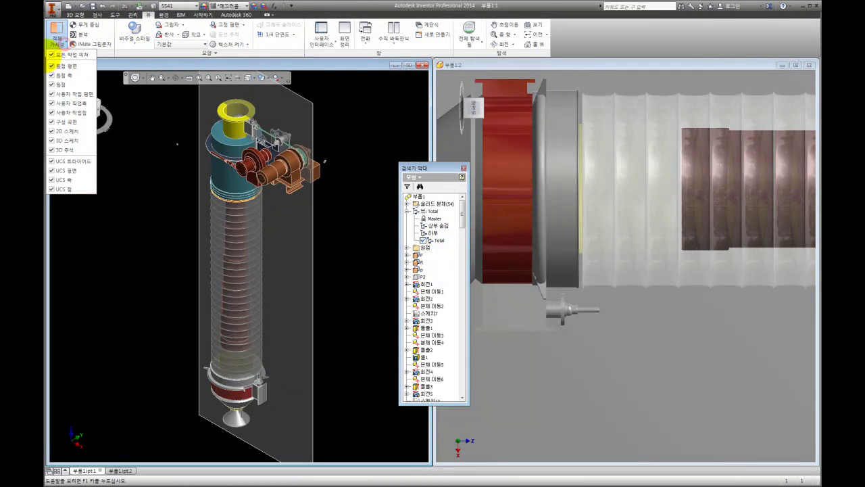
pyautogui.click(52, 54)
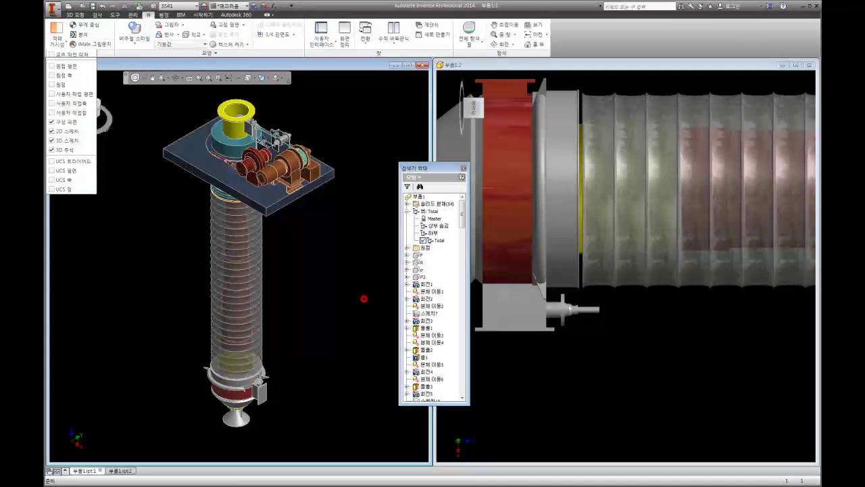
pyautogui.click(363, 298)
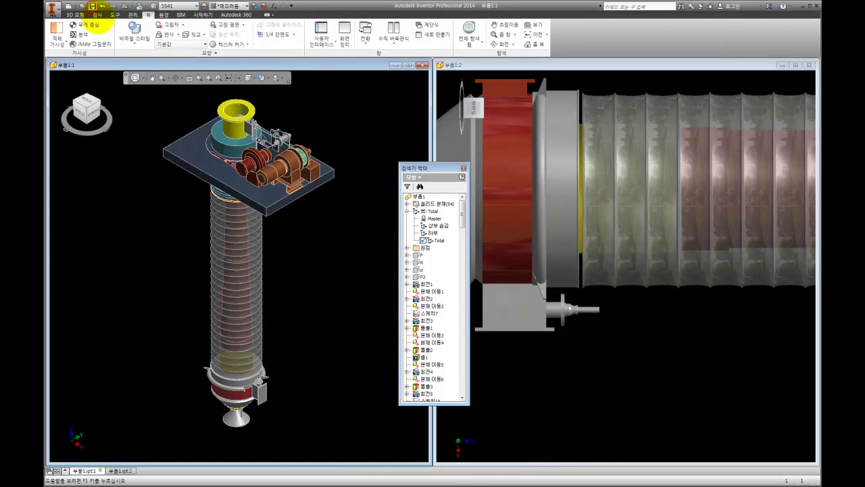
pyautogui.click(102, 6)
pyautogui.scroll(-2, 169, 112)
pyautogui.scroll(-2, 168, 112)
pyautogui.scroll(-1, 168, 112)
pyautogui.scroll(5, 192, 101)
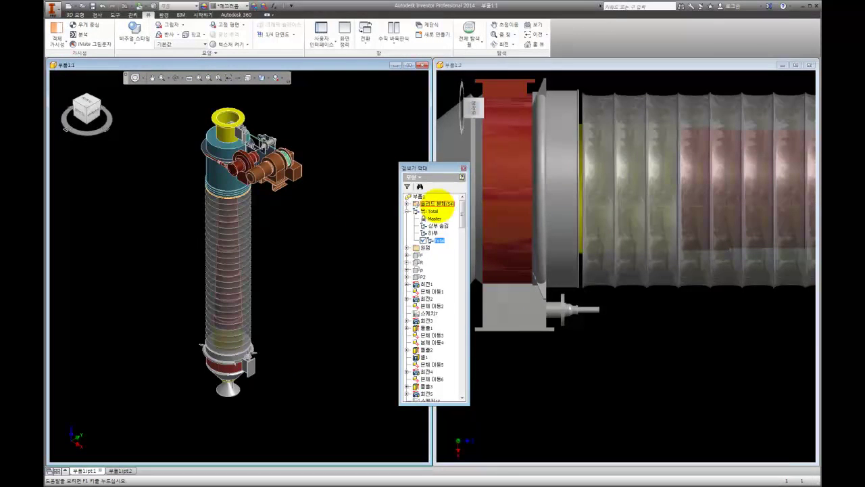
# Step: Hide and then re-show the 솔리드 본체 solid bodies group
pyautogui.click(437, 204)
pyautogui.click(457, 215)
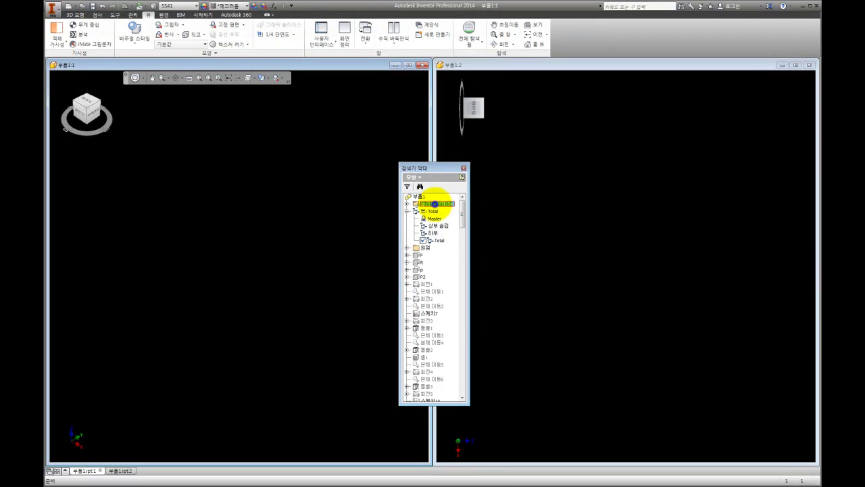
pyautogui.click(451, 217)
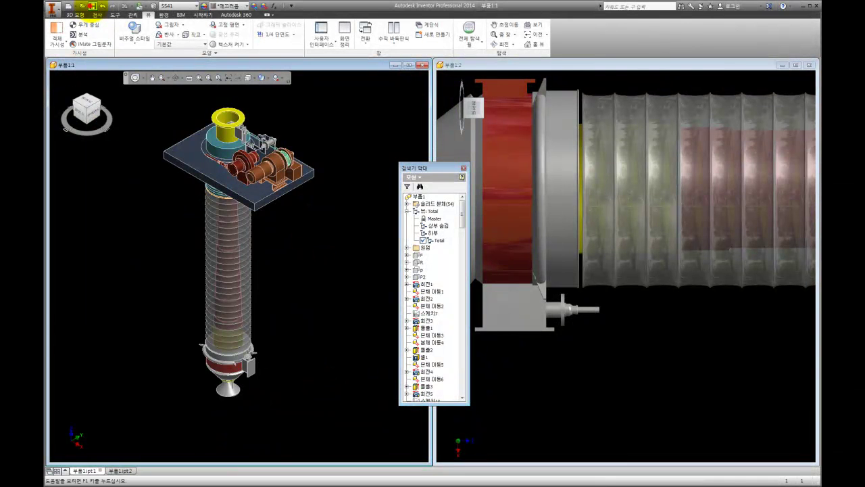
# Step: Switch the left window to the front view, then back to the fitted isometric home view
pyautogui.click(131, 193)
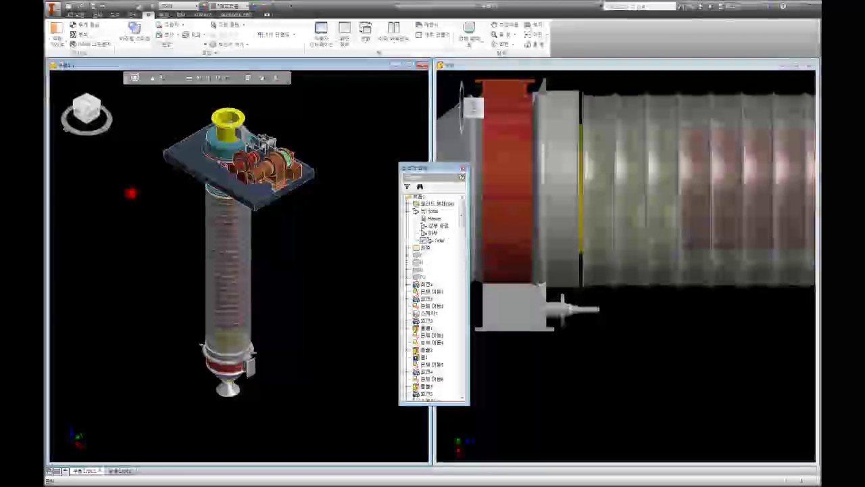
pyautogui.click(81, 107)
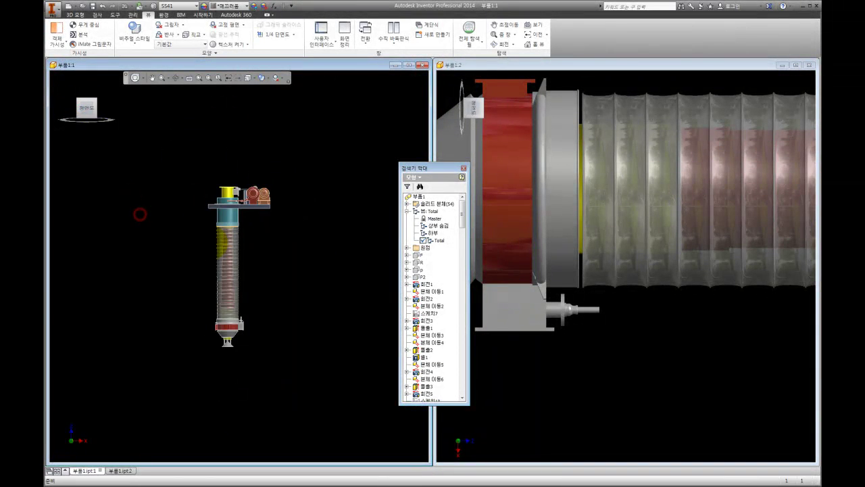
pyautogui.scroll(5, 140, 214)
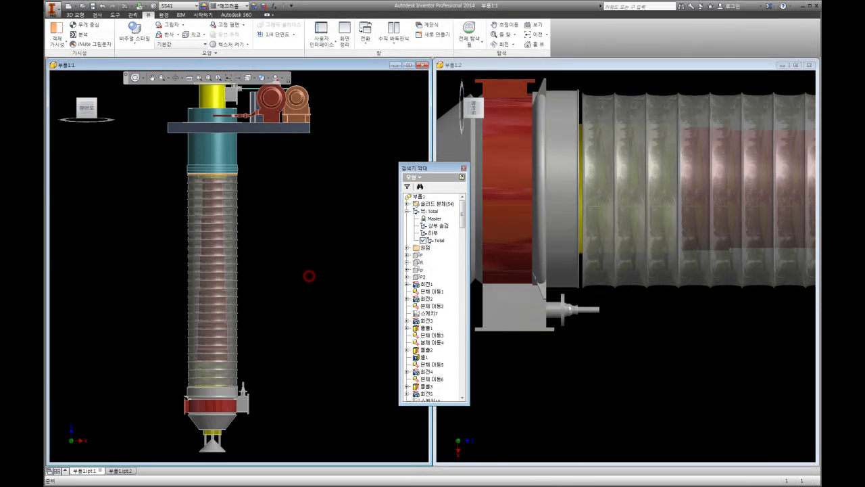
pyautogui.press('F6')
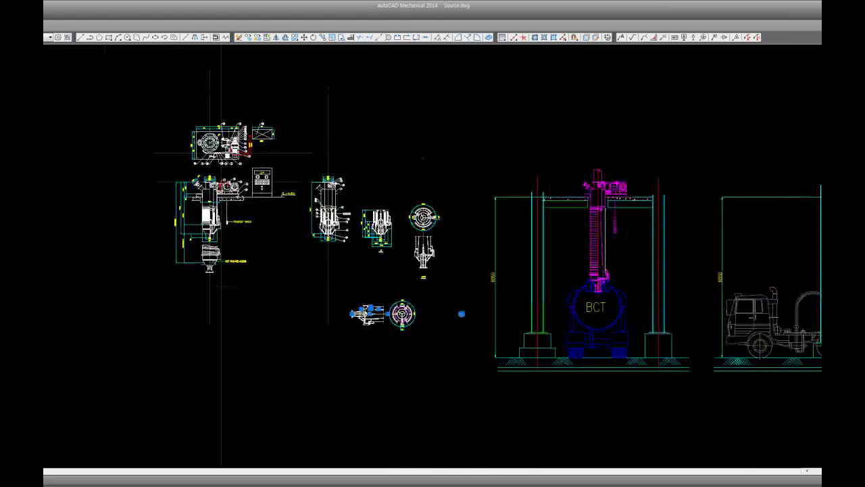
# Step: Pan and zoom across Source.dwg to the spout assembly plan, LCP panel and elevation views
pyautogui.scroll(3, 648, 160)
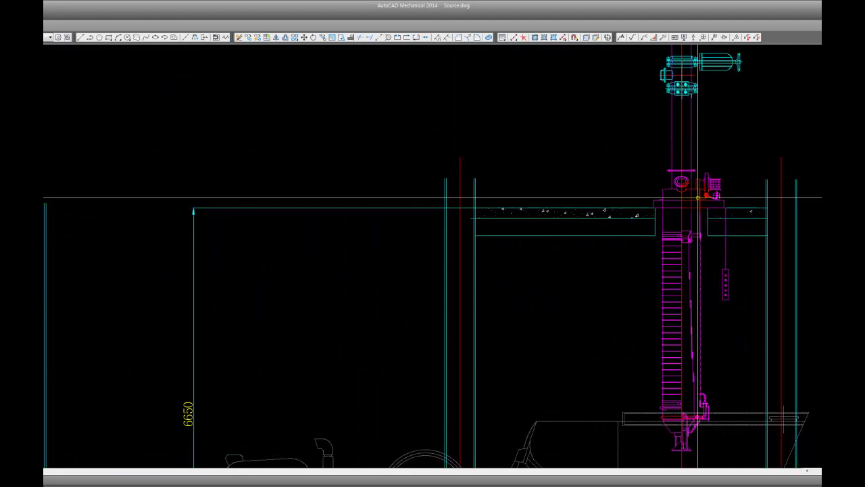
pyautogui.scroll(2, 732, 333)
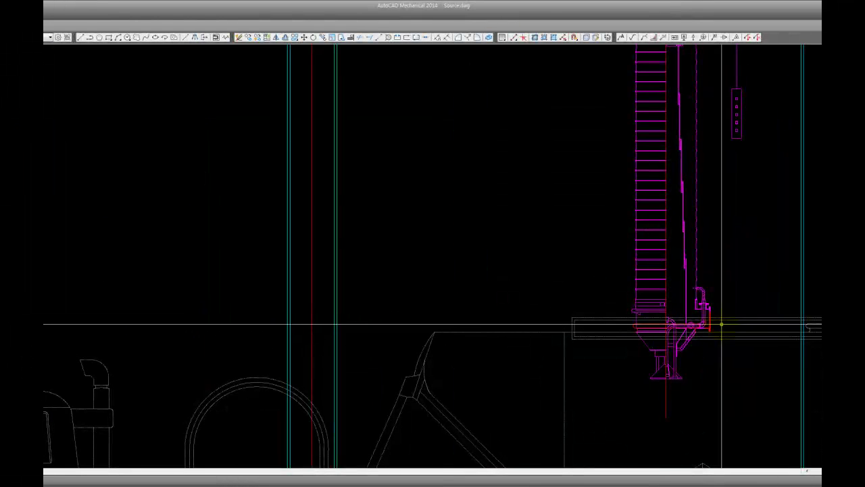
pyautogui.scroll(-3, 733, 333)
pyautogui.scroll(-2, 703, 311)
pyautogui.moveTo(435, 266)
pyautogui.mouseDown(button='middle')
pyautogui.moveTo(473, 286)
pyautogui.moveTo(545, 261)
pyautogui.mouseUp(button='middle')
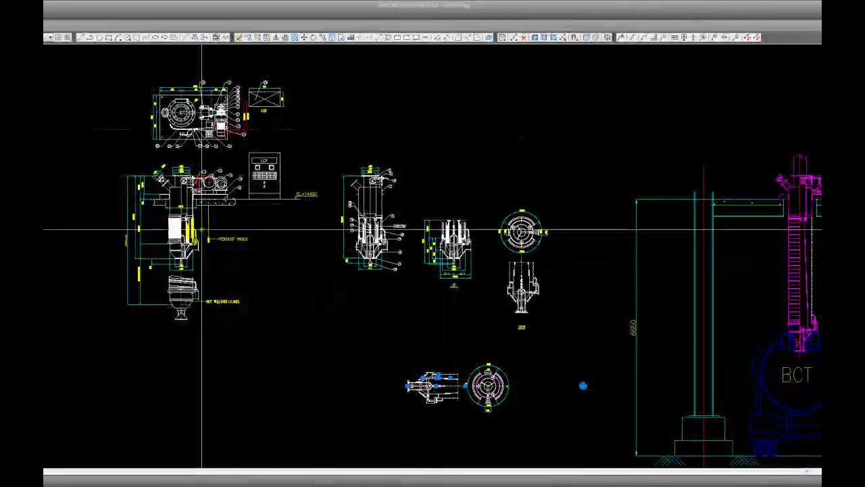
pyautogui.scroll(3, 201, 229)
pyautogui.scroll(2, 244, 324)
pyautogui.scroll(1, 265, 378)
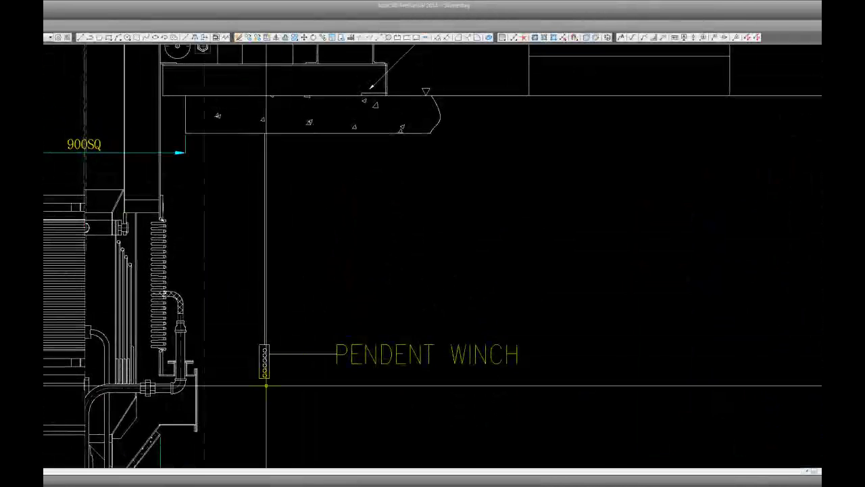
pyautogui.scroll(2, 265, 385)
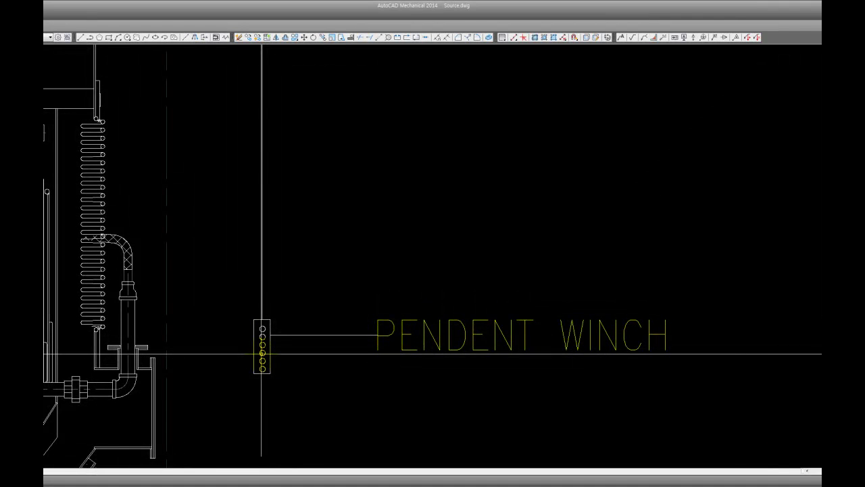
pyautogui.scroll(-8, 262, 353)
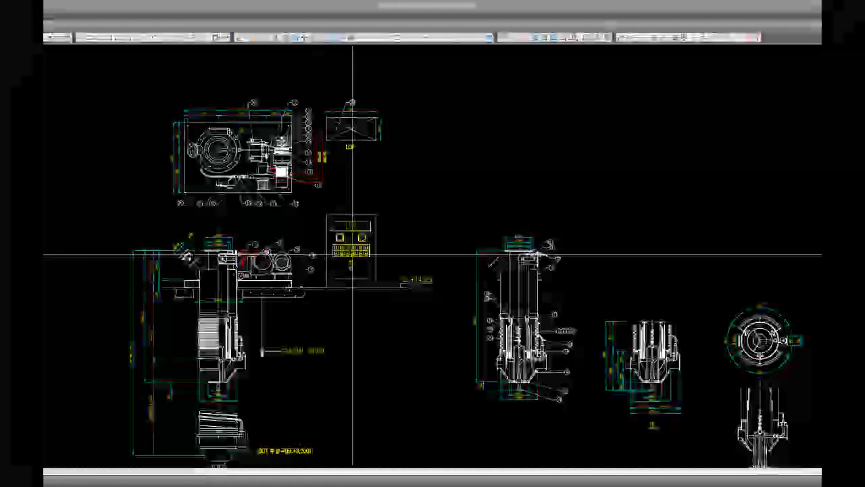
pyautogui.scroll(3, 353, 231)
pyautogui.scroll(1, 352, 231)
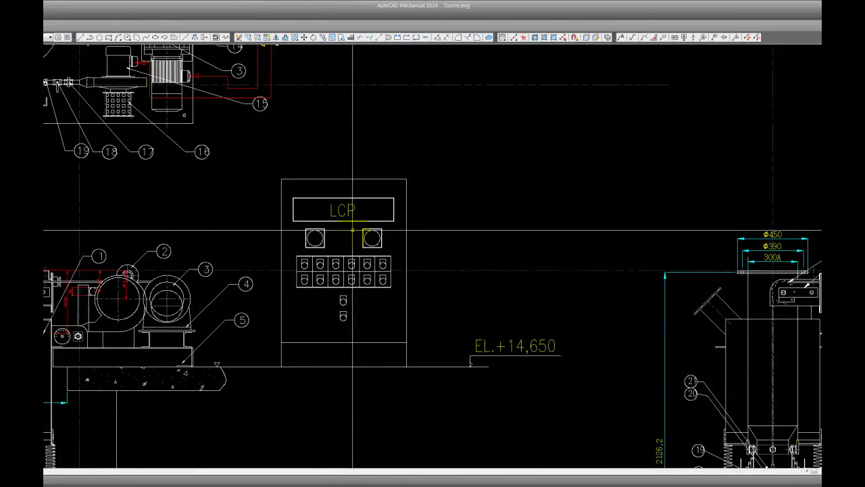
pyautogui.scroll(-5, 352, 230)
pyautogui.scroll(3, 307, 208)
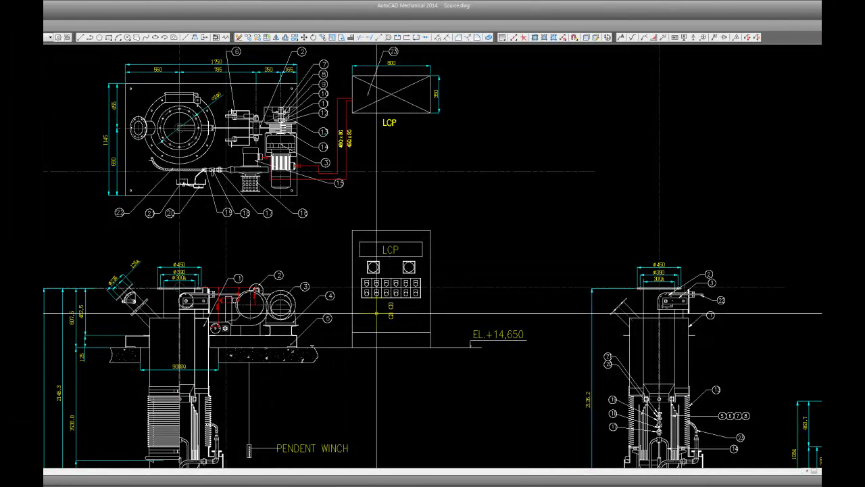
# Step: Select the LCP panel outline and everything inside it
pyautogui.scroll(3, 376, 313)
pyautogui.click(359, 230)
pyautogui.scroll(4, 473, 284)
pyautogui.scroll(2, 473, 306)
pyautogui.scroll(-6, 429, 312)
pyautogui.click(428, 217)
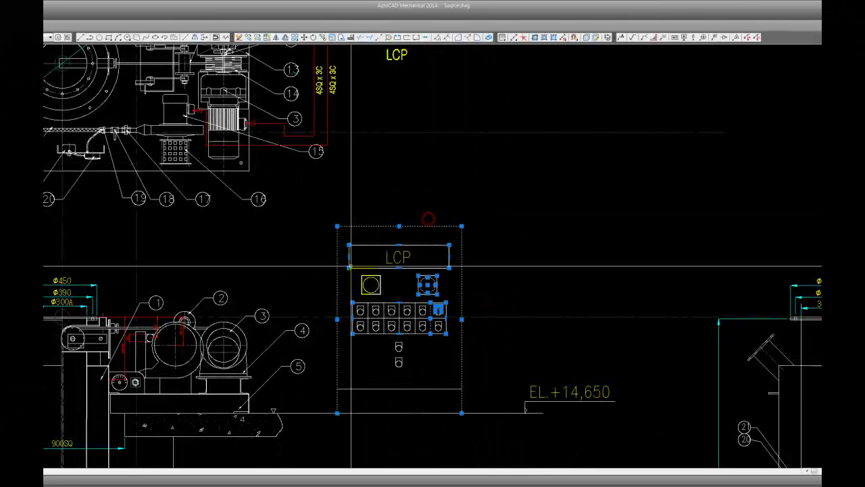
pyautogui.moveTo(323, 283); pyautogui.dragTo(465, 413)
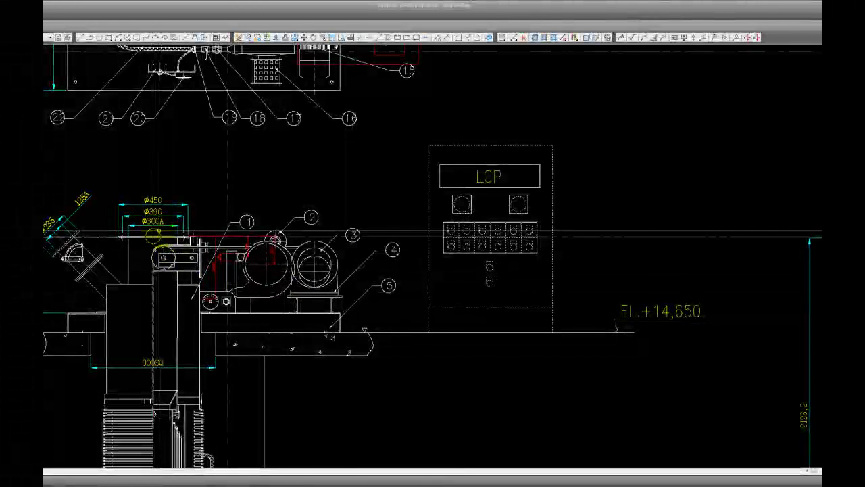
# Step: Navigate to the elevation and select the angled 125A nozzle flange lines and curved handle
pyautogui.scroll(-3, 159, 233)
pyautogui.scroll(-2, 361, 245)
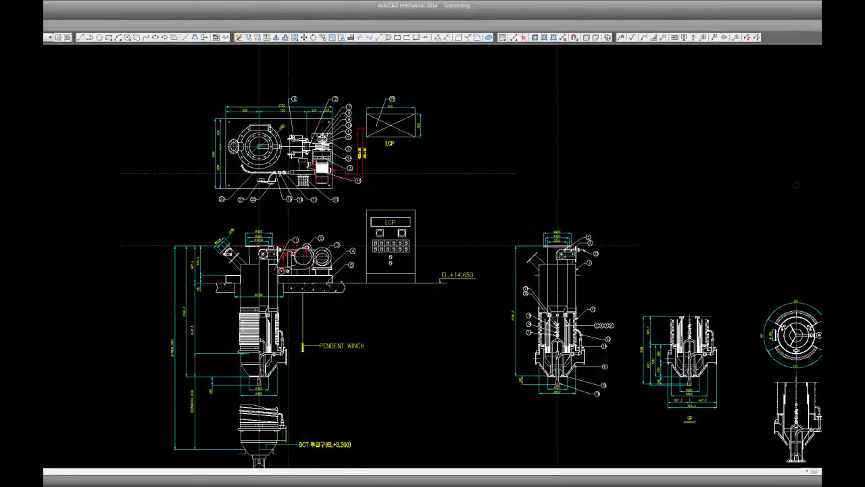
pyautogui.scroll(-3, 301, 304)
pyautogui.moveTo(301, 304)
pyautogui.mouseDown(button='middle')
pyautogui.moveTo(285, 293)
pyautogui.moveTo(67, 293)
pyautogui.mouseUp(button='middle')
pyautogui.scroll(2, 307, 294)
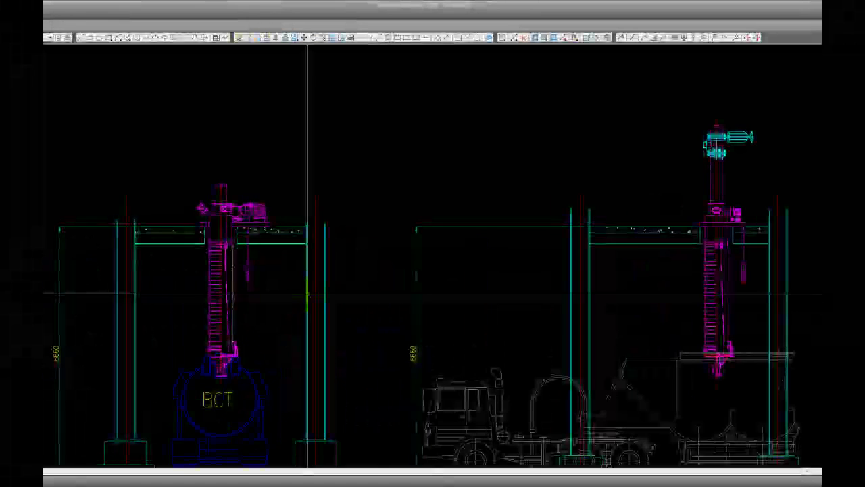
pyautogui.moveTo(286, 293); pyautogui.dragTo(320, 297, button='middle')
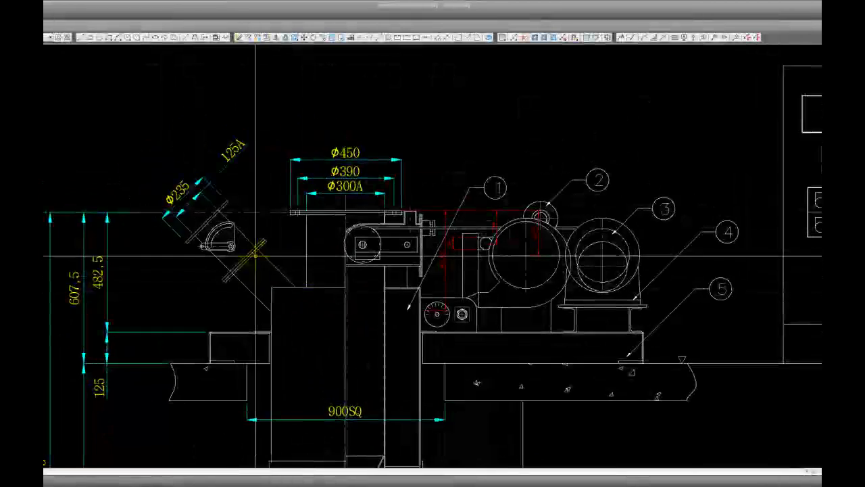
pyautogui.scroll(-5, 230, 275)
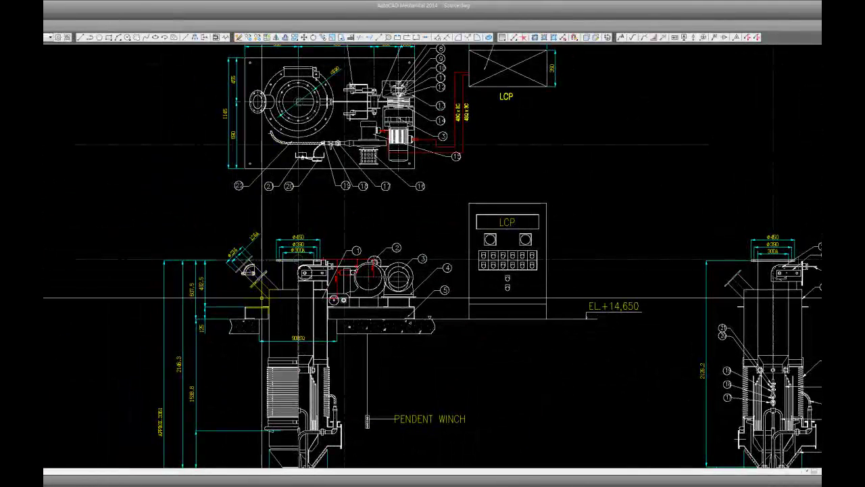
pyautogui.scroll(-5, 262, 298)
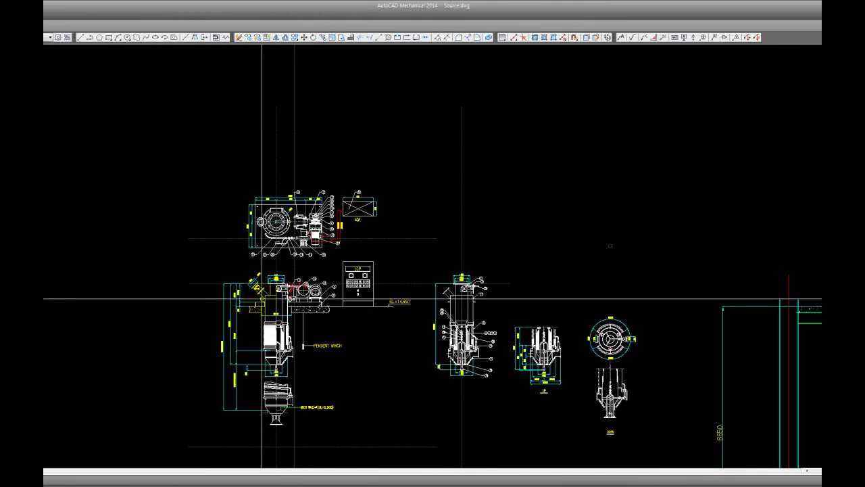
pyautogui.scroll(3, 261, 298)
pyautogui.scroll(5, 262, 298)
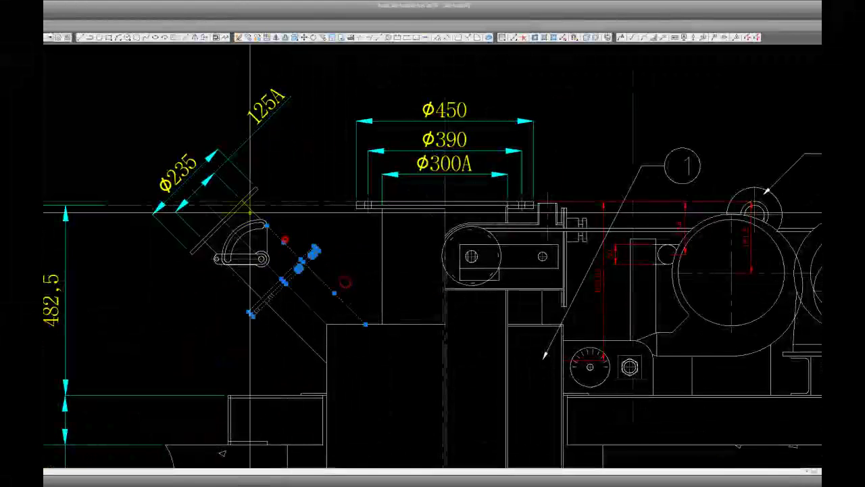
pyautogui.scroll(2, 257, 196)
pyautogui.click(253, 193)
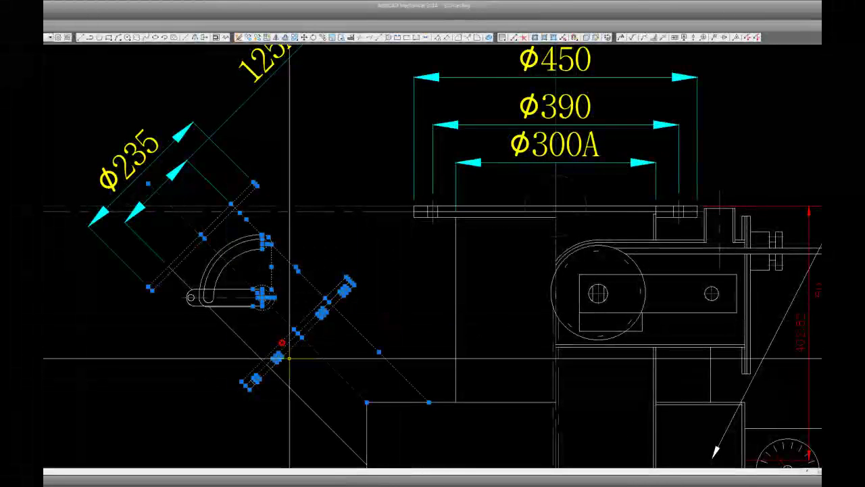
pyautogui.click(135, 241)
pyautogui.click(348, 362)
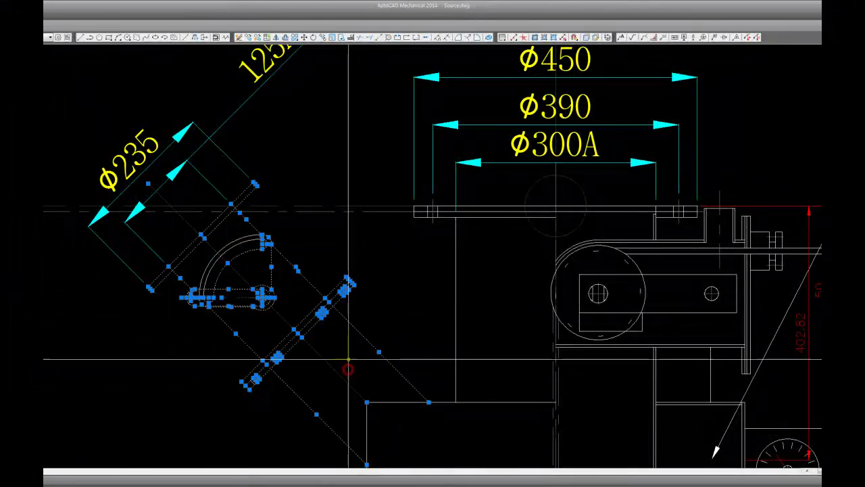
pyautogui.moveTo(348, 369); pyautogui.dragTo(337, 347, button='middle')
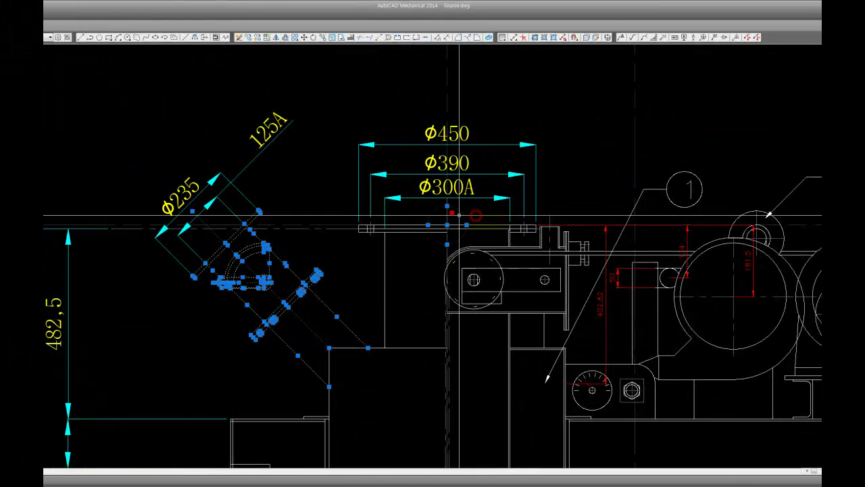
# Step: Move the selected nozzle profile into an empty area of the drawing
pyautogui.click(248, 37)
pyautogui.click(540, 253)
pyautogui.scroll(-2, 541, 253)
pyautogui.scroll(-4, 540, 253)
pyautogui.click(263, 241)
pyautogui.scroll(3, 237, 267)
pyautogui.scroll(2, 257, 250)
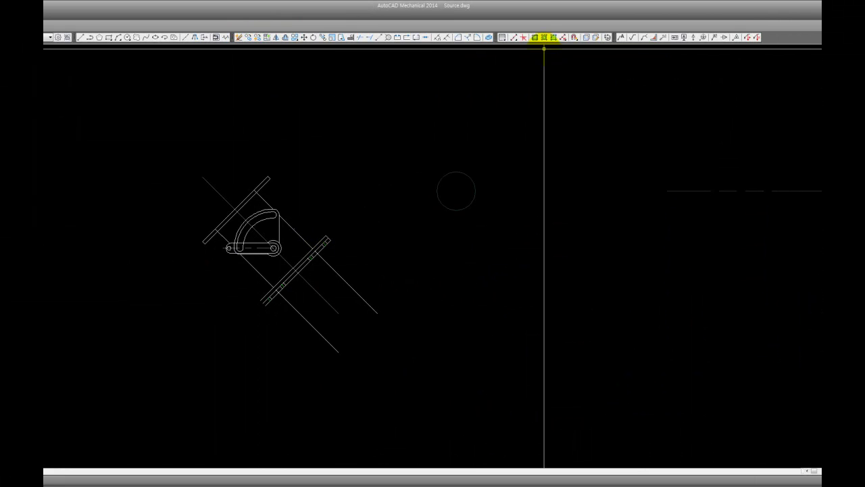
# Step: Search 일치 in the customisation window and place 특성 일치 (Match Properties) among the drawing commands
pyautogui.rightClick(774, 37)
pyautogui.click(775, 73)
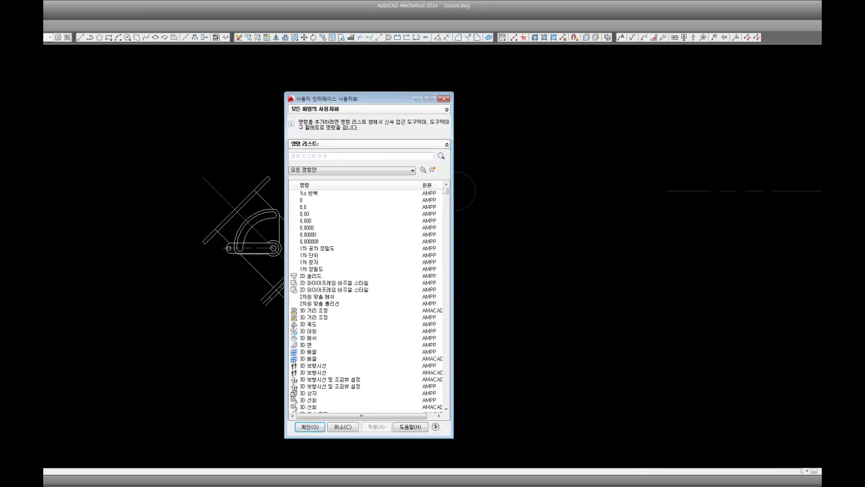
pyautogui.click(354, 155)
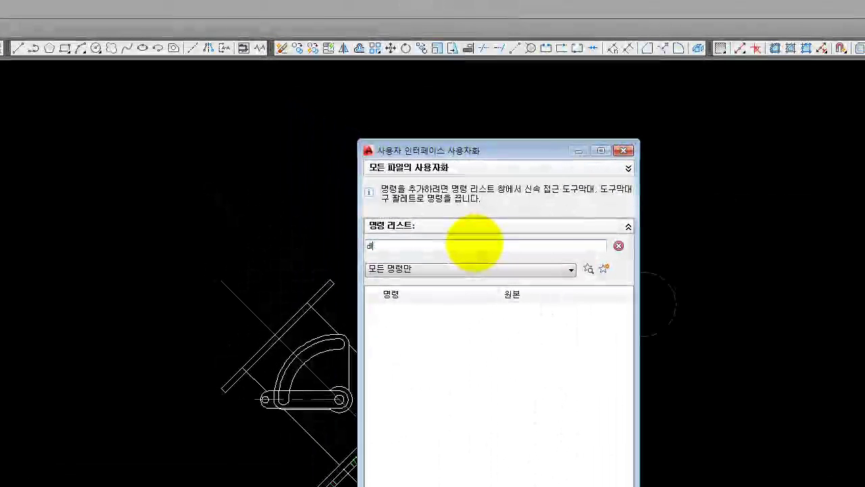
pyautogui.write('일치')
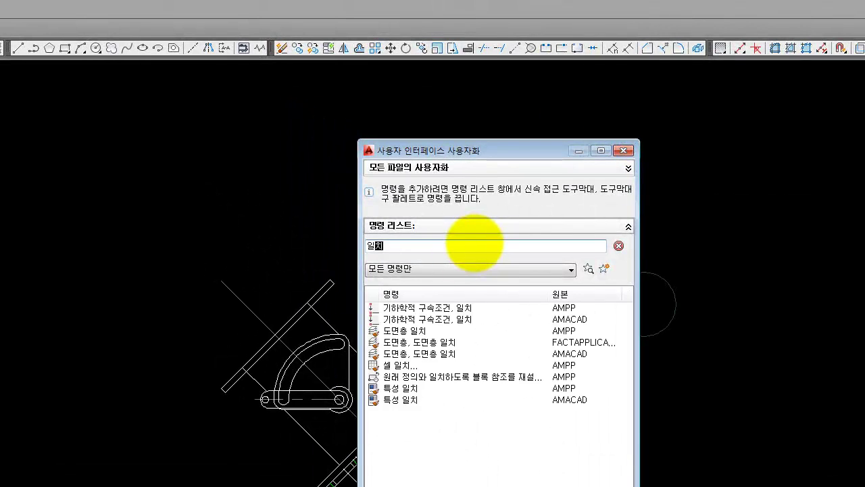
pyautogui.click(398, 388)
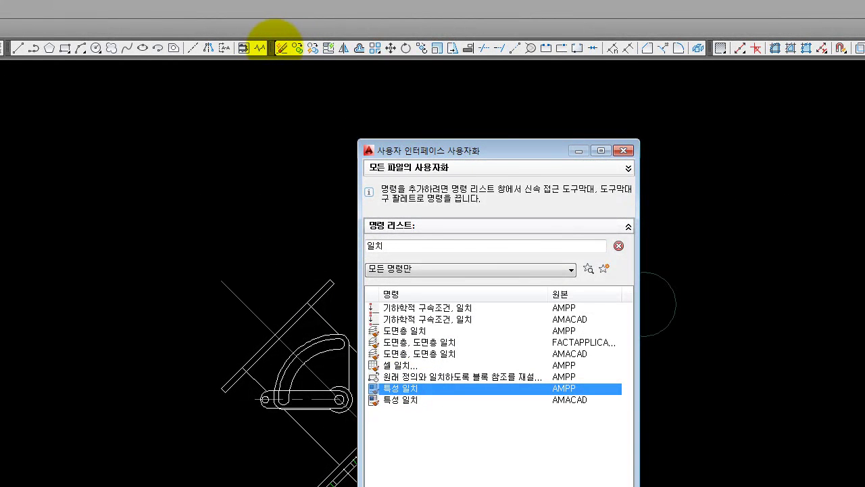
pyautogui.moveTo(273, 40); pyautogui.dragTo(279, 47)
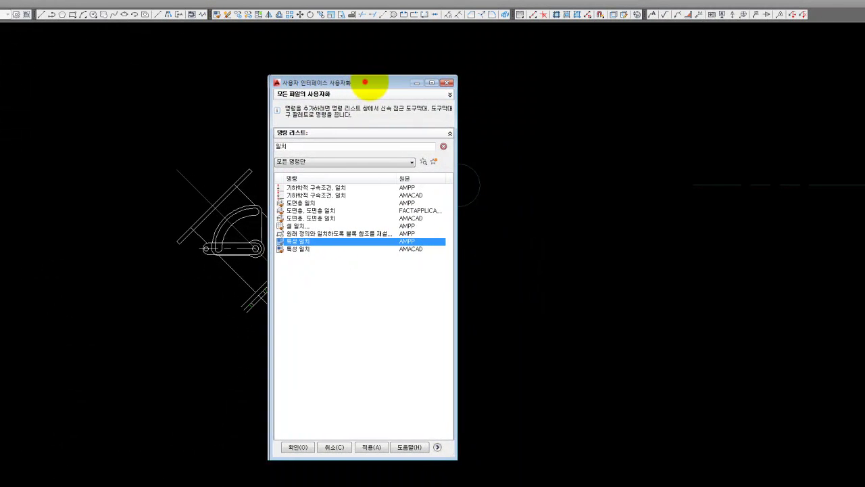
pyautogui.moveTo(363, 82); pyautogui.dragTo(413, 77)
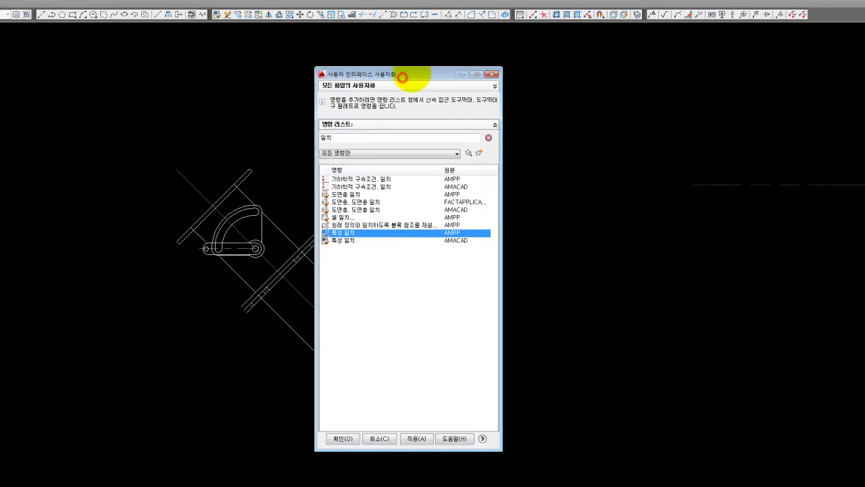
pyautogui.click(348, 439)
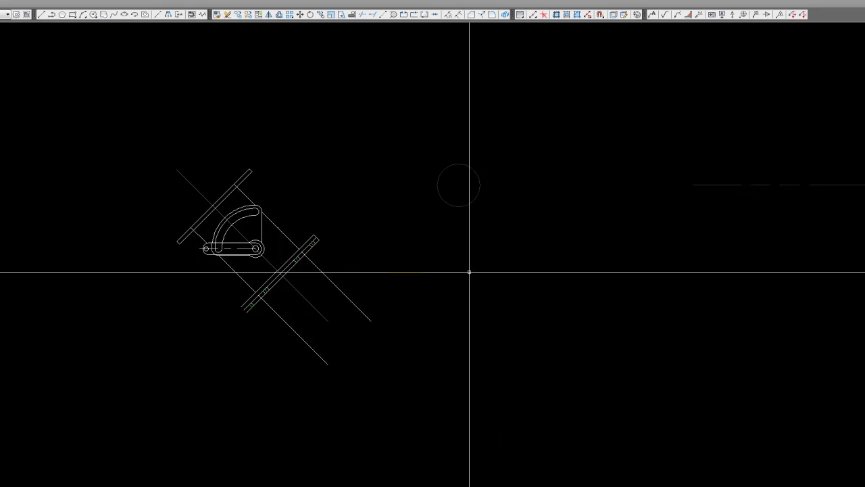
# Step: Centre the nozzle profile and select all its profile lines
pyautogui.moveTo(346, 273); pyautogui.dragTo(440, 264, button='middle')
pyautogui.click(217, 14)
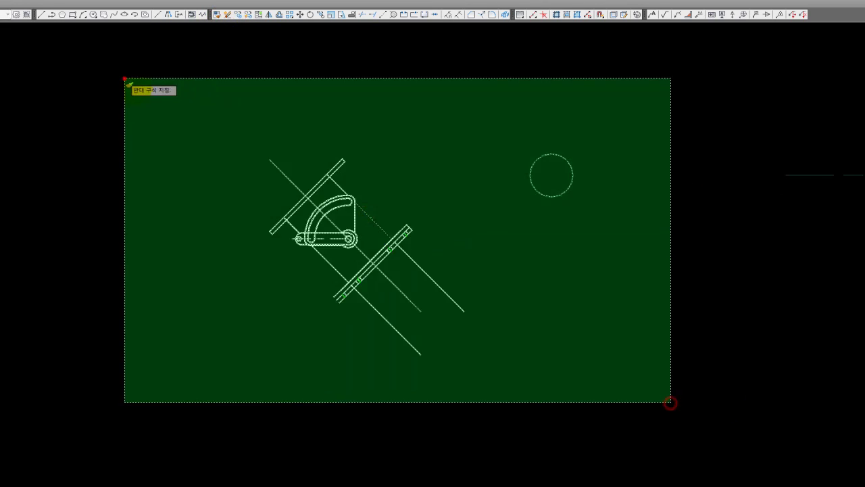
pyautogui.click(124, 79)
pyautogui.rightClick(379, 131)
pyautogui.click(402, 147)
pyautogui.click(589, 382)
pyautogui.click(166, 110)
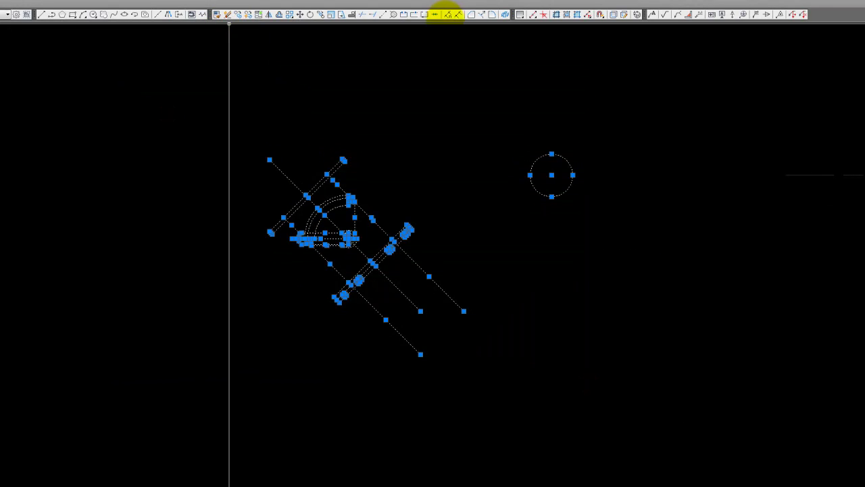
# Step: Trim the doubled and crossing line segments at the nozzle flange
pyautogui.click(363, 14)
pyautogui.scroll(5, 292, 156)
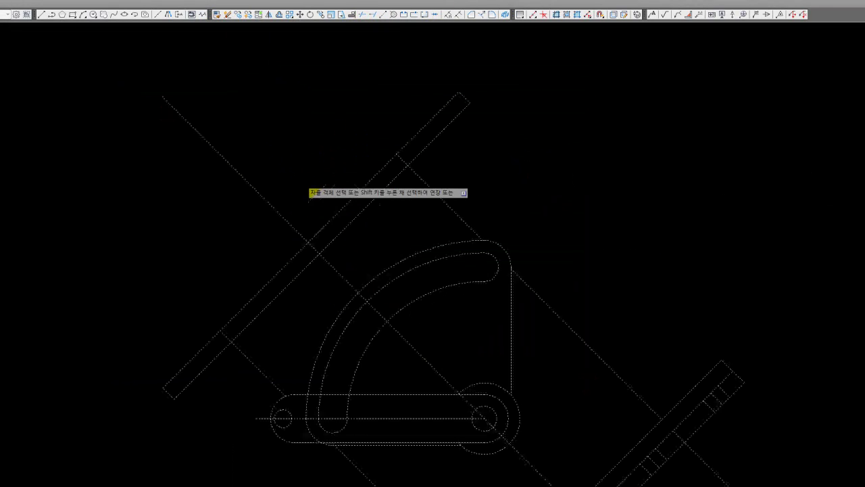
pyautogui.scroll(-2, 354, 87)
pyautogui.scroll(-2, 371, 224)
pyautogui.moveTo(370, 224)
pyautogui.mouseDown(button='middle')
pyautogui.moveTo(347, 194)
pyautogui.moveTo(287, 160)
pyautogui.mouseUp(button='middle')
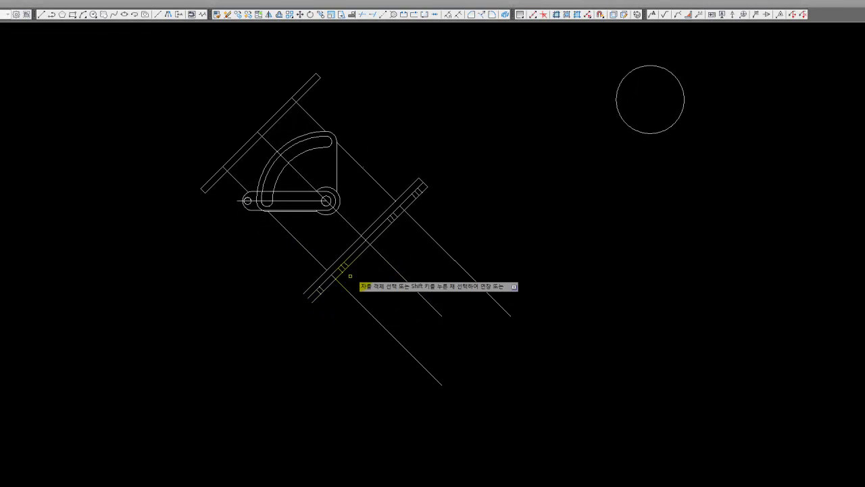
pyautogui.scroll(4, 359, 250)
pyautogui.click(466, 209)
pyautogui.click(411, 169)
pyautogui.click(464, 201)
pyautogui.click(418, 164)
pyautogui.scroll(3, 542, 106)
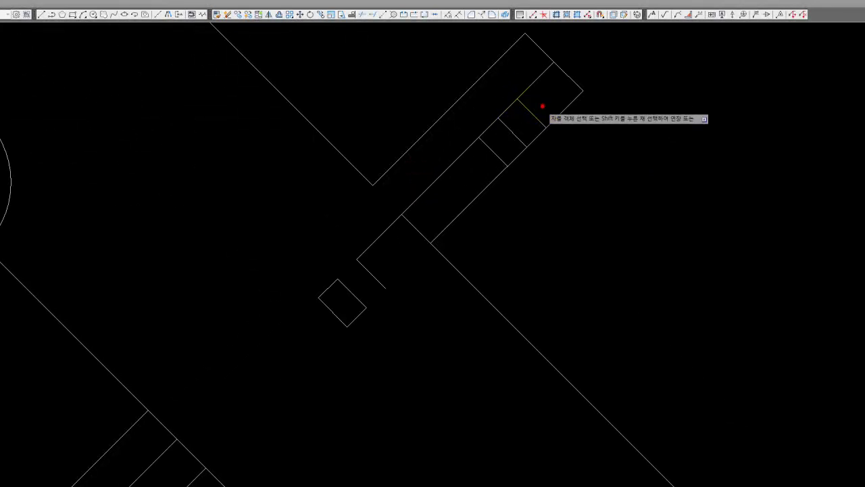
pyautogui.click(521, 119)
pyautogui.click(522, 119)
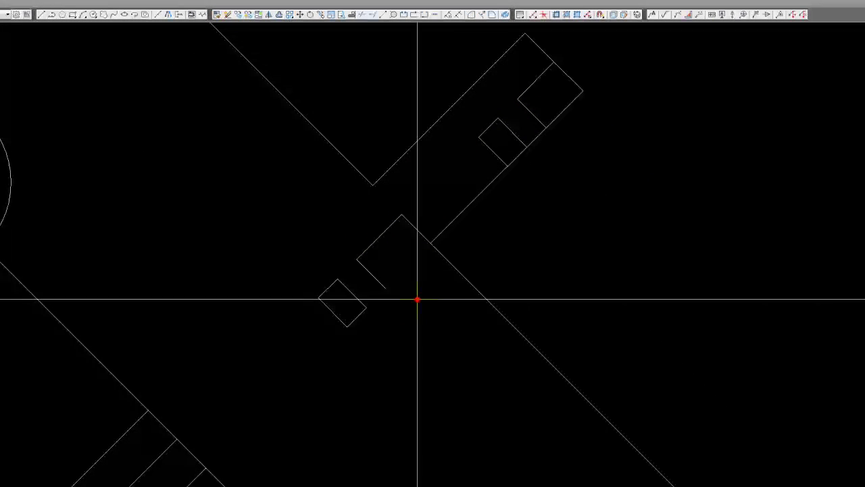
# Step: Extend the two diagonal rails to the upper edge, using the left long diagonal as boundary
pyautogui.click(480, 242)
pyautogui.click(440, 177)
pyautogui.scroll(-3, 448, 193)
pyautogui.scroll(-2, 437, 207)
pyautogui.click(372, 13)
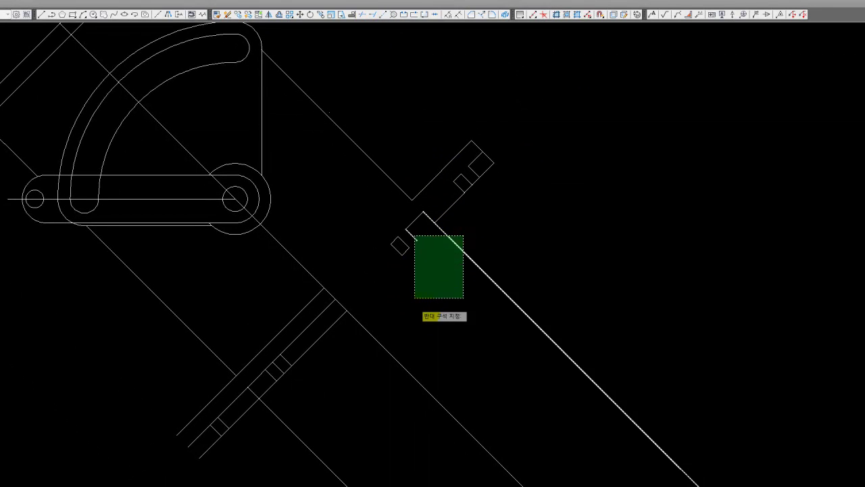
pyautogui.click(423, 313)
pyautogui.click(338, 353)
pyautogui.rightClick(446, 337)
pyautogui.click(450, 218)
pyautogui.click(437, 185)
pyautogui.rightClick(419, 145)
pyautogui.click(447, 162)
# Step: Trim the remaining rail diagonal lines to close the notch outline
pyautogui.click(521, 241)
pyautogui.click(359, 142)
pyautogui.press('Escape')
pyautogui.scroll(3, 403, 201)
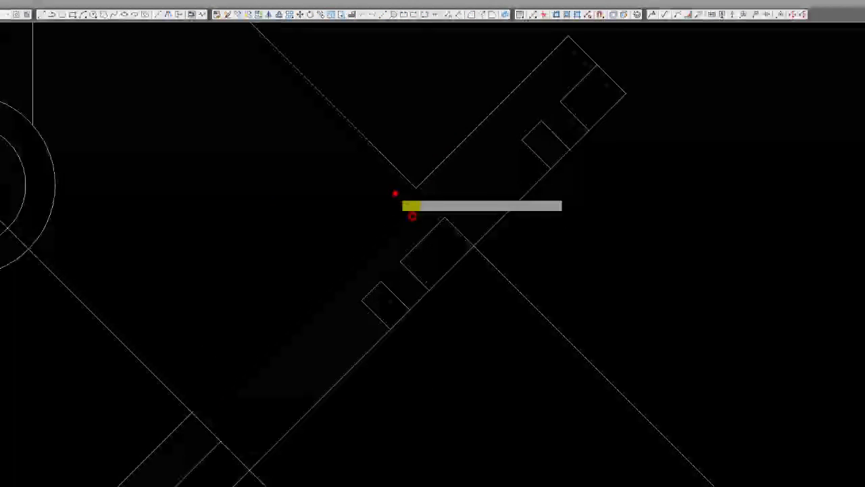
pyautogui.rightClick(452, 255)
pyautogui.click(473, 270)
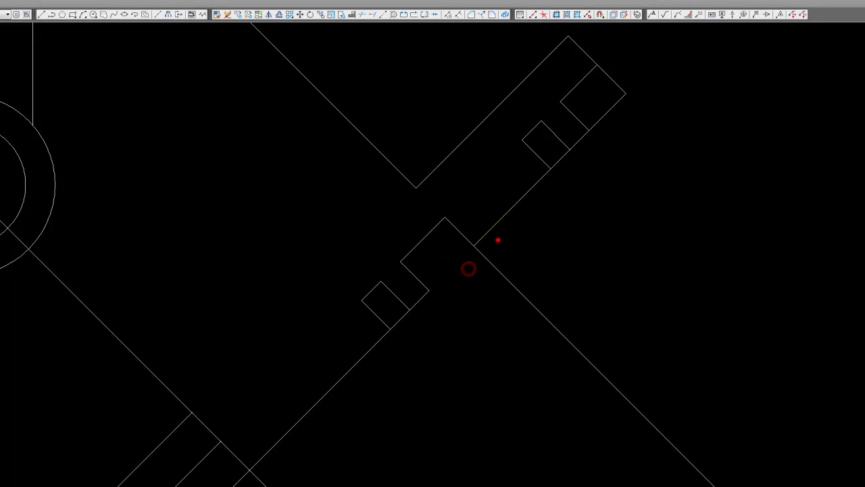
pyautogui.click(498, 241)
pyautogui.click(484, 165)
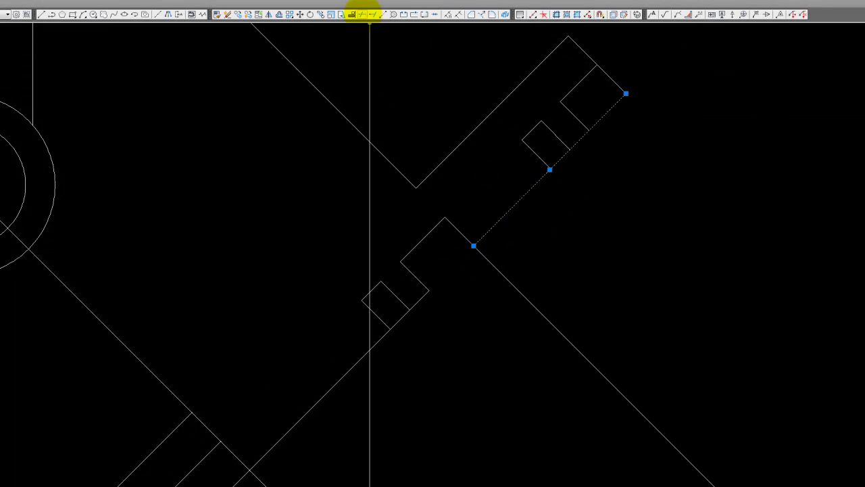
# Step: Trim away the short notch segment at the nozzle flange
pyautogui.click(362, 14)
pyautogui.click(450, 225)
pyautogui.rightClick(449, 228)
pyautogui.click(463, 245)
# Step: Erase the notch outline and the lower diagonal line
pyautogui.click(452, 340)
pyautogui.click(345, 257)
pyautogui.moveTo(344, 242); pyautogui.dragTo(382, 178, button='middle')
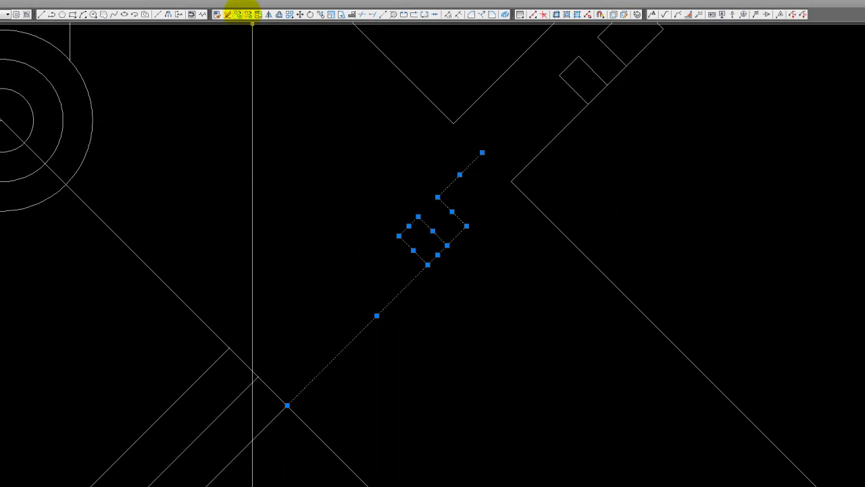
pyautogui.click(228, 14)
pyautogui.scroll(-3, 383, 173)
pyautogui.scroll(-2, 383, 174)
pyautogui.scroll(3, 411, 168)
pyautogui.scroll(2, 405, 135)
# Step: Erase the two small rectangles at the flange
pyautogui.click(385, 113)
pyautogui.click(513, 196)
pyautogui.click(378, 216)
pyautogui.click(354, 207)
pyautogui.click(229, 13)
pyautogui.scroll(-5, 396, 222)
pyautogui.scroll(3, 405, 193)
pyautogui.scroll(2, 485, 239)
# Step: Select the notch outline and try a modify command, then cancel it
pyautogui.click(485, 239)
pyautogui.click(365, 129)
pyautogui.click(374, 14)
pyautogui.click(430, 173)
pyautogui.click(407, 189)
pyautogui.rightClick(440, 163)
pyautogui.click(455, 177)
pyautogui.press('Escape')
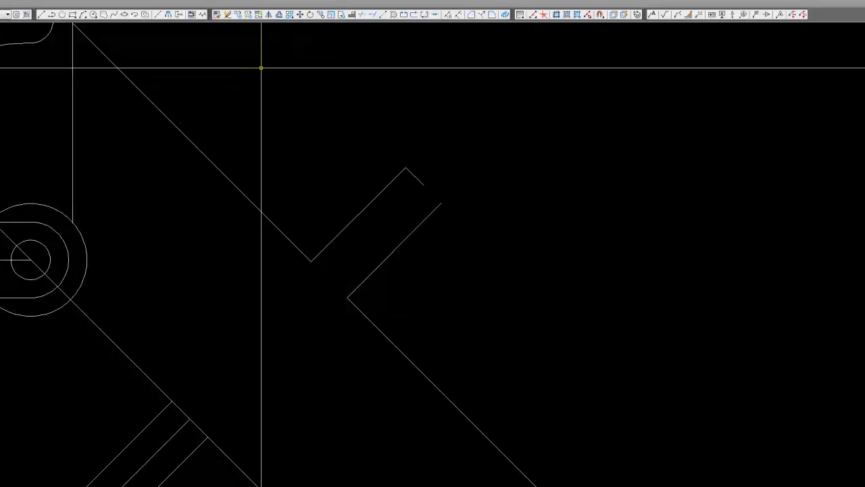
# Step: Grip-stretch the short notch line's endpoint to the corner
pyautogui.moveTo(367, 178); pyautogui.dragTo(320, 177, button='middle')
pyautogui.scroll(2, 406, 186)
pyautogui.click(355, 184)
pyautogui.click(384, 213)
pyautogui.scroll(-3, 455, 258)
pyautogui.press('Escape')
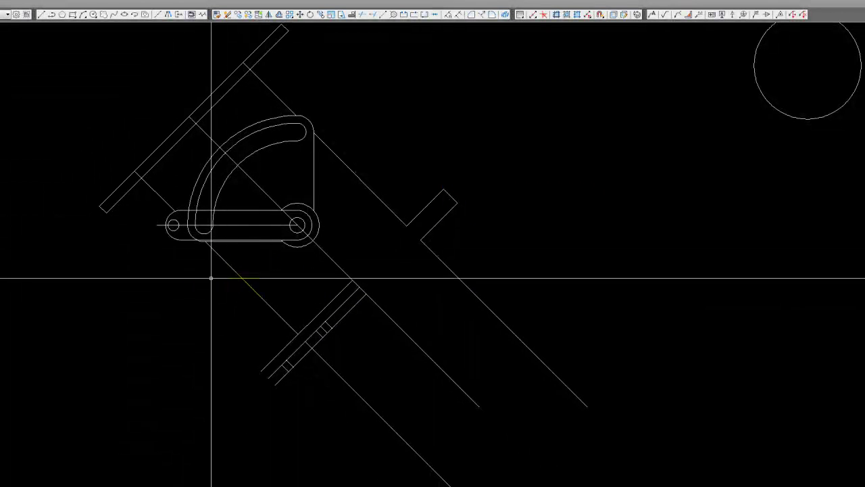
# Step: Delete the extra double lines at the flange
pyautogui.click(148, 273)
pyautogui.click(382, 391)
pyautogui.moveTo(411, 402); pyautogui.dragTo(411, 351, button='middle')
pyautogui.press('Delete')
pyautogui.scroll(-2, 394, 284)
pyautogui.scroll(2, 365, 217)
# Step: Select the remaining diagonal notch line and inspect the profile
pyautogui.click(367, 180)
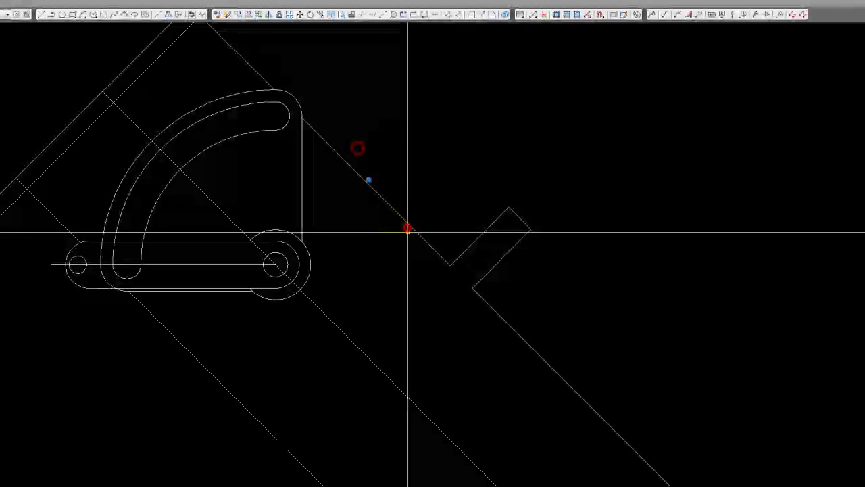
pyautogui.scroll(-2, 407, 234)
pyautogui.scroll(3, 294, 246)
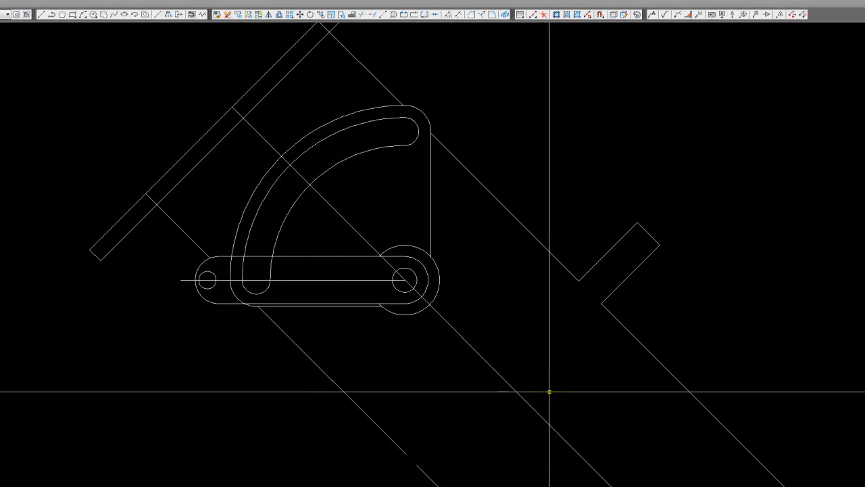
pyautogui.scroll(-2, 354, 372)
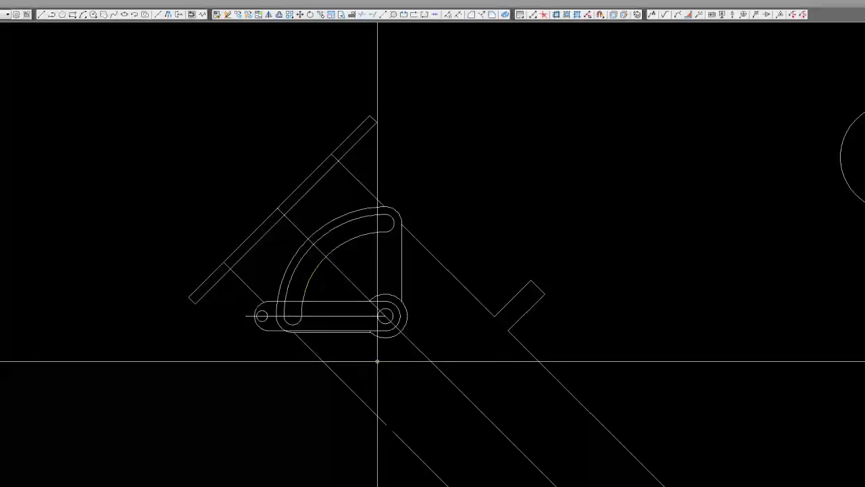
pyautogui.scroll(-2, 378, 361)
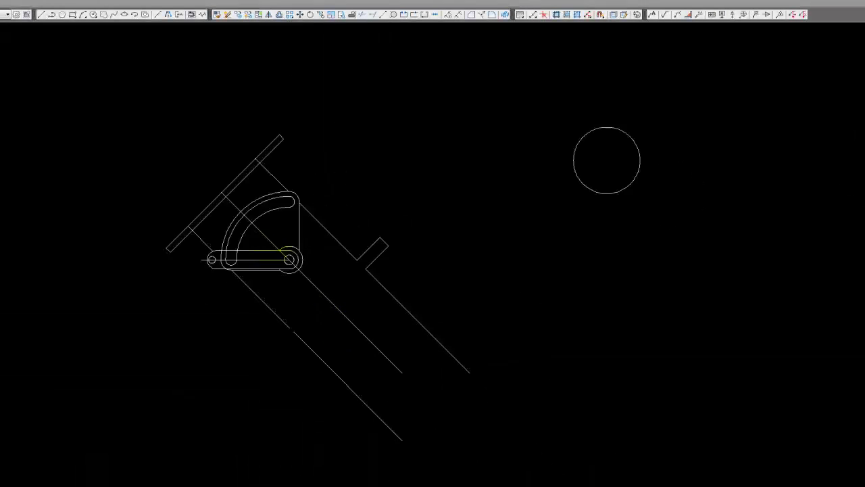
# Step: Remove the lower diagonal segment of the strip
pyautogui.click(291, 312)
pyautogui.click(246, 337)
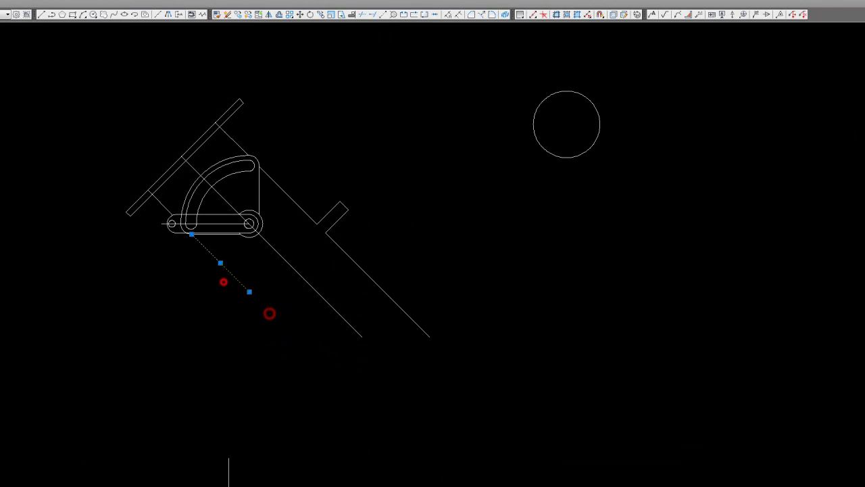
pyautogui.scroll(4, 206, 196)
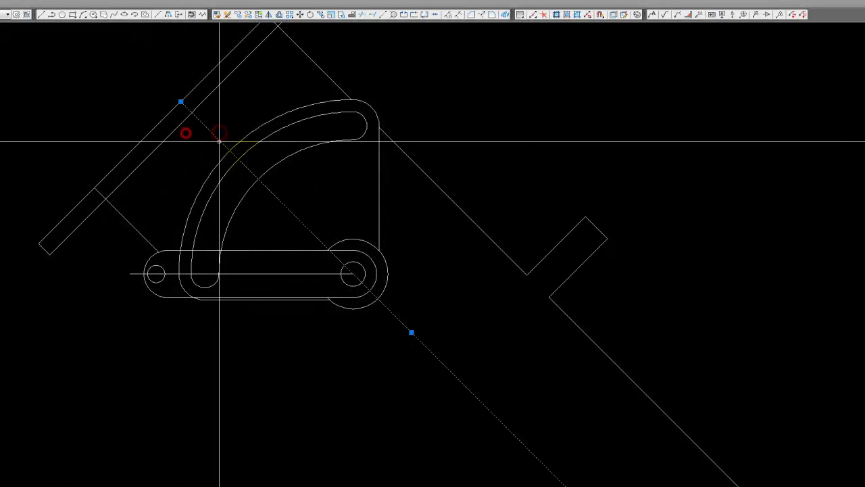
pyautogui.moveTo(204, 135); pyautogui.dragTo(365, 202, button='middle')
# Step: Trim the lower-left leftover of the diagonal strip against its cutting line
pyautogui.click(363, 13)
pyautogui.click(328, 226)
pyautogui.click(288, 187)
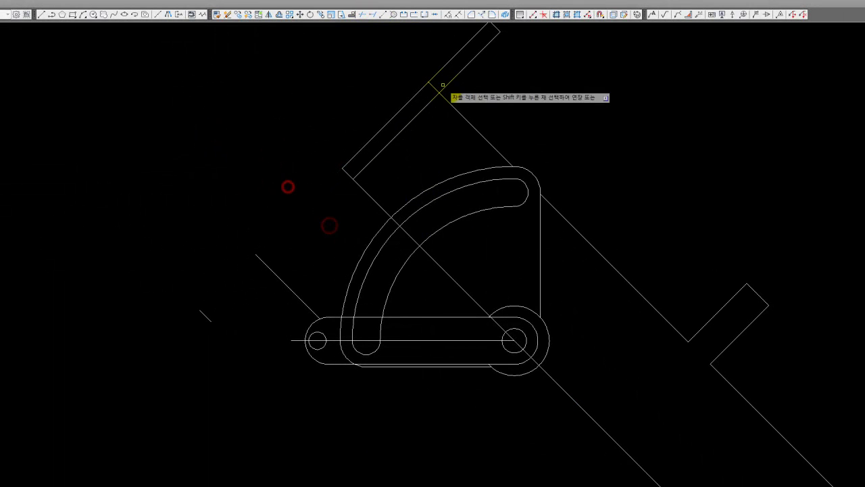
pyautogui.rightClick(455, 142)
pyautogui.click(431, 88)
pyautogui.press('Return')
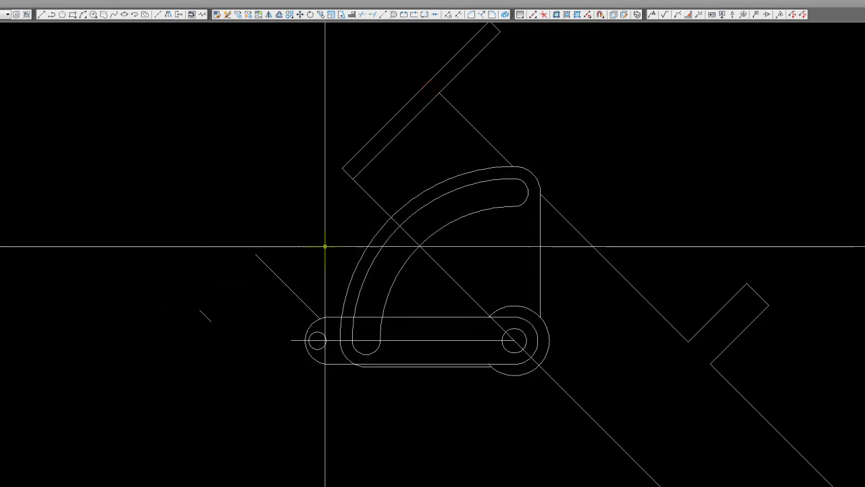
# Step: Window-select the whole nozzle profile and copy it for pasting into Inventor
pyautogui.moveTo(229, 218); pyautogui.dragTo(243, 154, button='middle')
pyautogui.moveTo(269, 300); pyautogui.dragTo(250, 283)
pyautogui.scroll(-5, 163, 178)
pyautogui.scroll(-2, 408, 286)
pyautogui.click(571, 337)
pyautogui.click(182, 88)
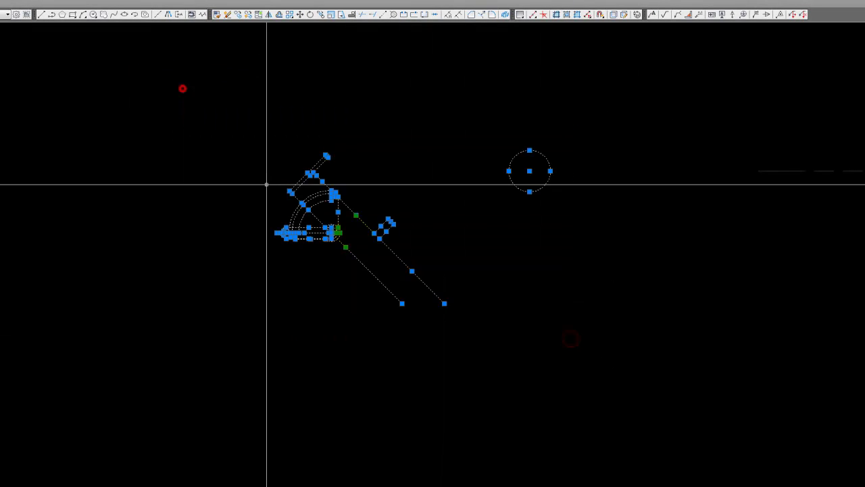
pyautogui.moveTo(400, 240); pyautogui.dragTo(257, 240, button='middle')
pyautogui.press('Delete')
pyautogui.moveTo(346, 229); pyautogui.dragTo(41, 145, button='middle')
pyautogui.moveTo(634, 95); pyautogui.dragTo(760, 184, button='middle')
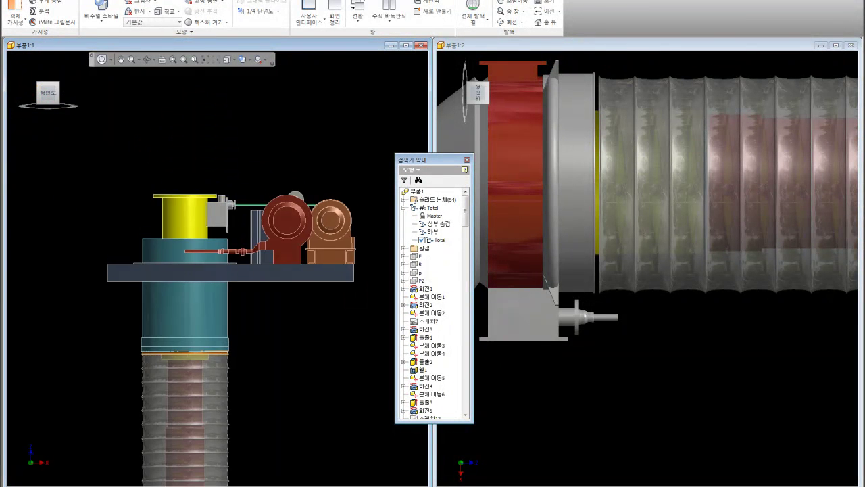
# Step: Back in the 부품1 part, hide the user work planes and zoom onto the flange top
pyautogui.click(146, 120)
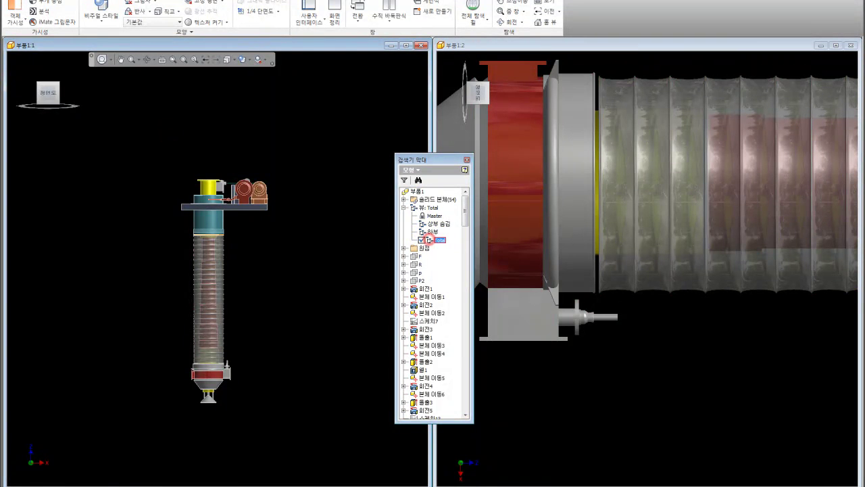
pyautogui.click(25, 21)
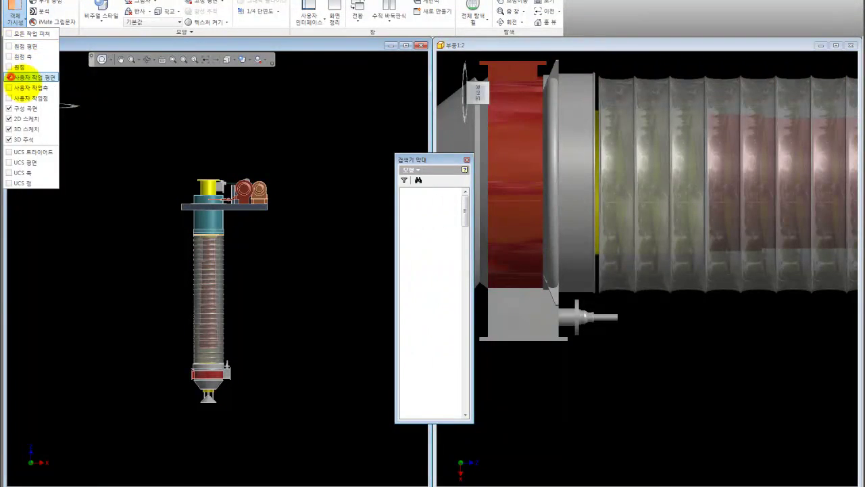
pyautogui.click(9, 77)
pyautogui.click(313, 279)
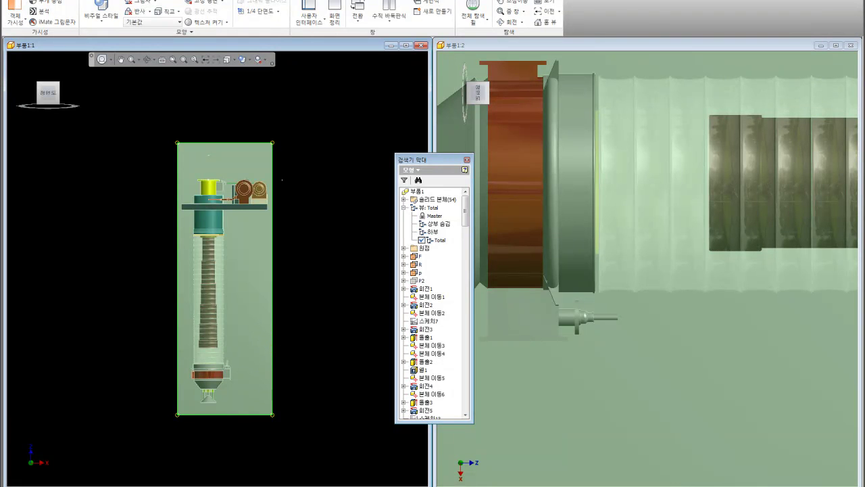
pyautogui.click(306, 258)
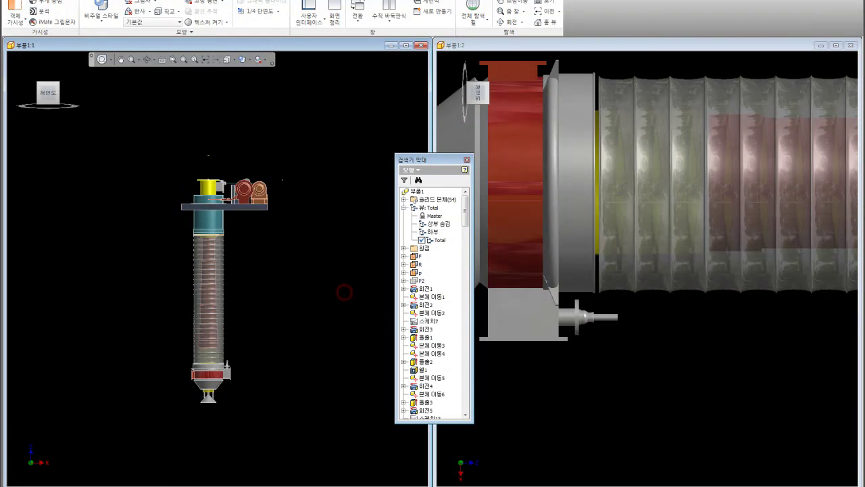
pyautogui.scroll(-3, 210, 169)
pyautogui.scroll(-1, 210, 169)
pyautogui.scroll(-2, 209, 169)
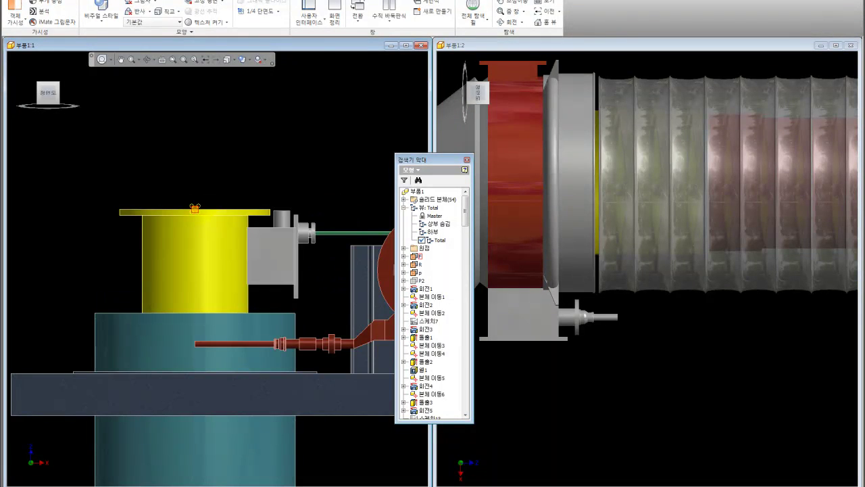
# Step: Start a new 2D sketch, view it face-on, and change the display style
pyautogui.click(220, 200)
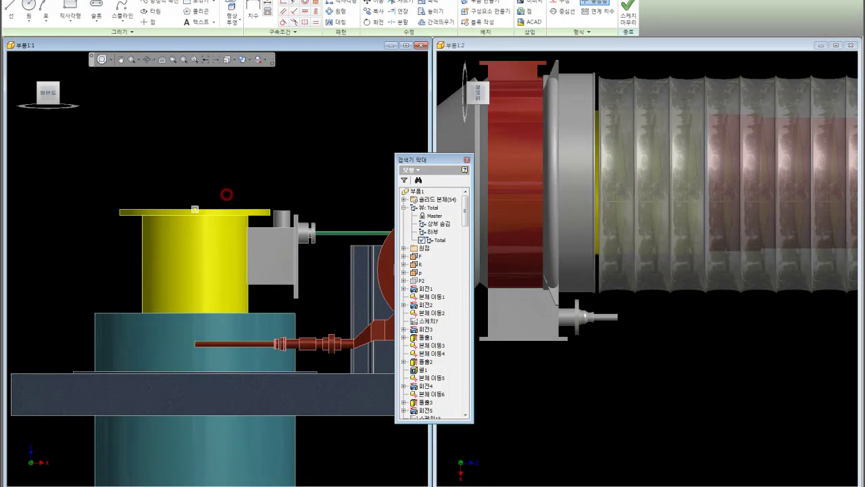
pyautogui.scroll(3, 186, 154)
pyautogui.scroll(1, 186, 153)
pyautogui.scroll(1, 185, 153)
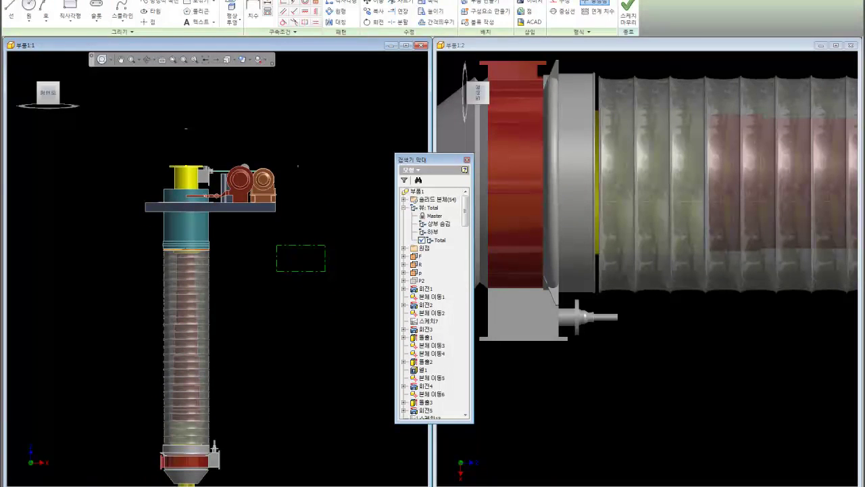
pyautogui.click(242, 60)
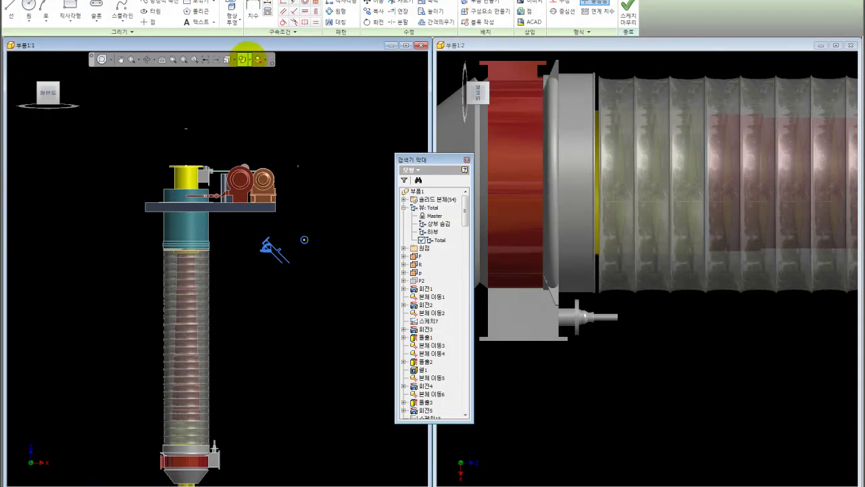
pyautogui.click(259, 60)
pyautogui.click(278, 81)
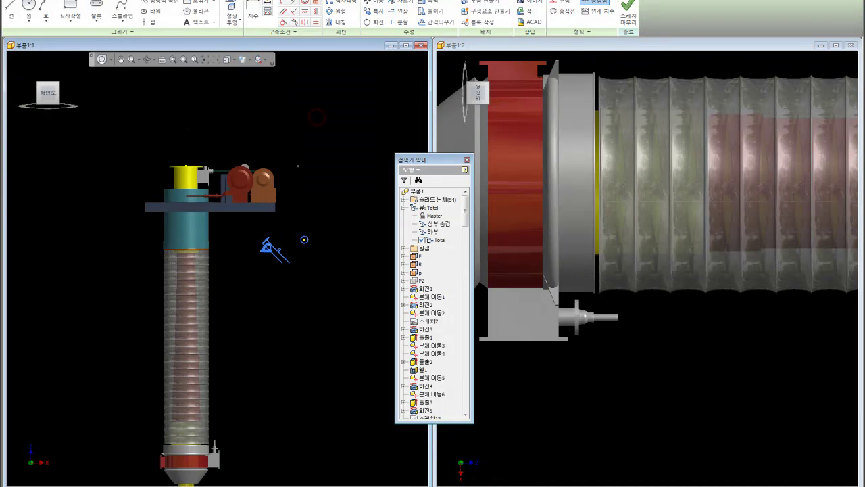
# Step: Centre the pasted nozzle profile in view and open the Format line options
pyautogui.moveTo(304, 239); pyautogui.dragTo(315, 259, button='middle')
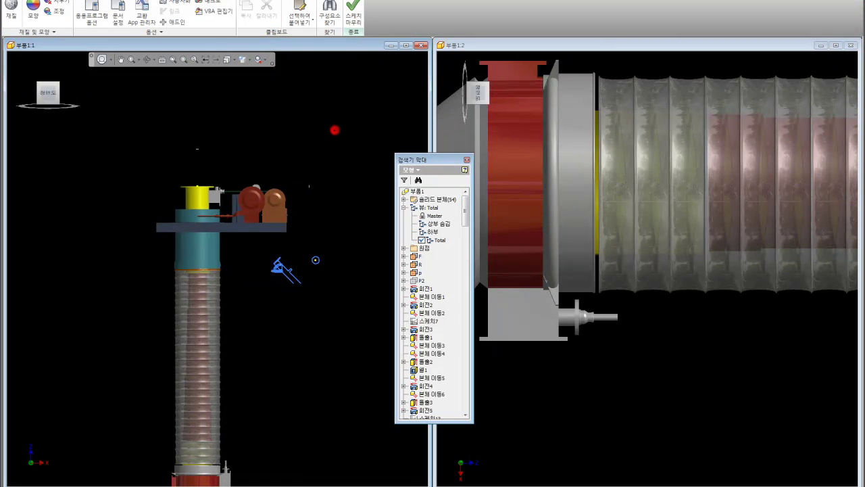
pyautogui.scroll(2, 314, 259)
pyautogui.scroll(2, 335, 263)
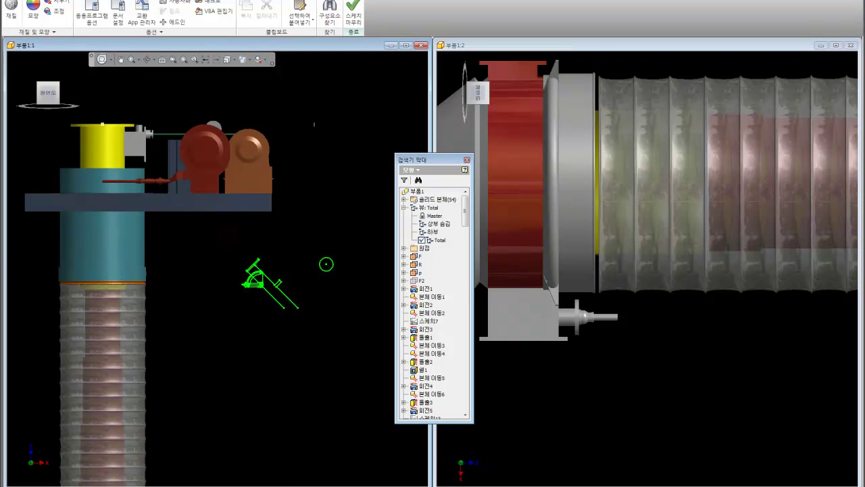
pyautogui.moveTo(326, 263); pyautogui.dragTo(329, 270, button='middle')
pyautogui.scroll(3, 250, 10)
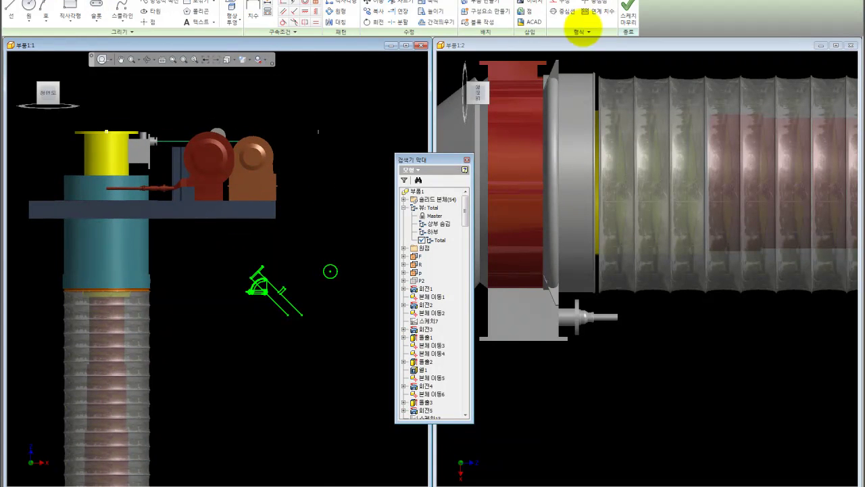
pyautogui.click(576, 32)
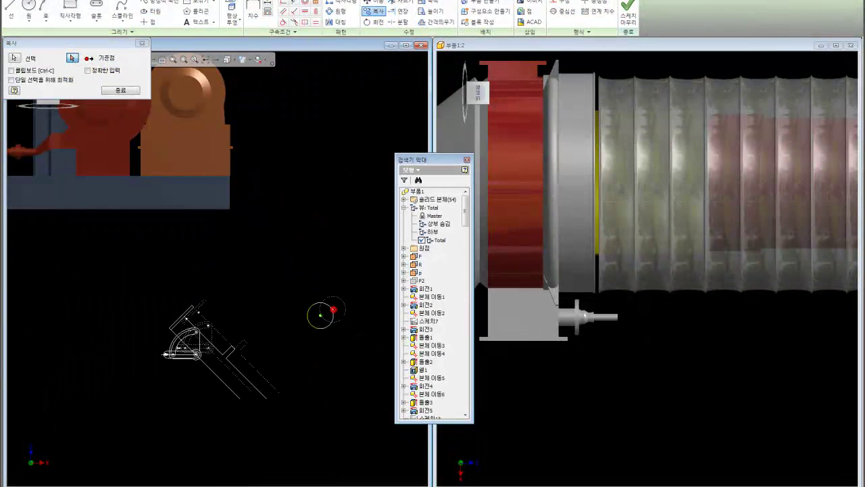
# Step: Copy the nozzle profile geometry and place it on the yellow cylinder's top rim
pyautogui.scroll(-4, 334, 309)
pyautogui.scroll(3, 276, 279)
pyautogui.scroll(3, 275, 256)
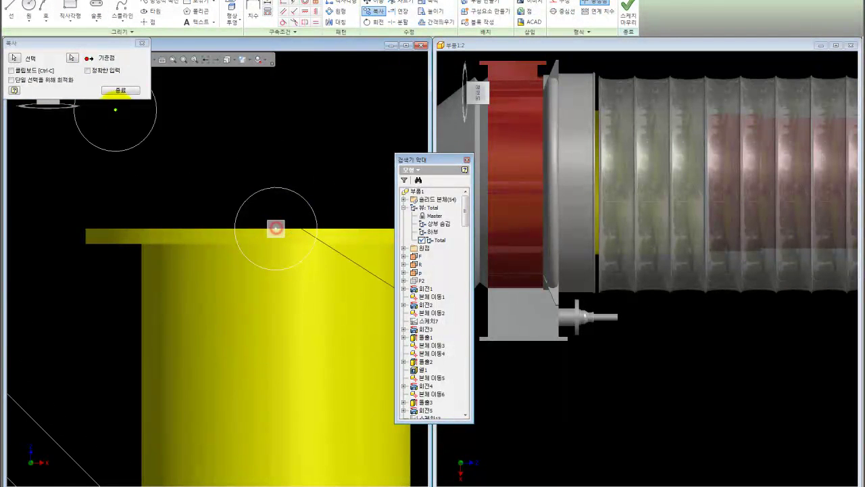
pyautogui.click(121, 90)
pyautogui.scroll(-5, 166, 114)
pyautogui.moveTo(385, 239); pyautogui.dragTo(280, 327)
pyautogui.moveTo(377, 277); pyautogui.dragTo(311, 267, button='middle')
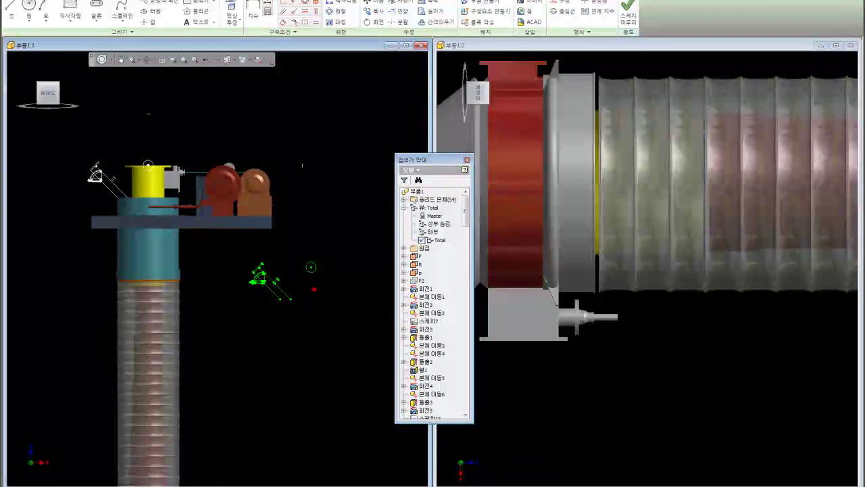
# Step: Select all the copied profile geometry and frame its lower end near the teal column
pyautogui.scroll(5, 148, 165)
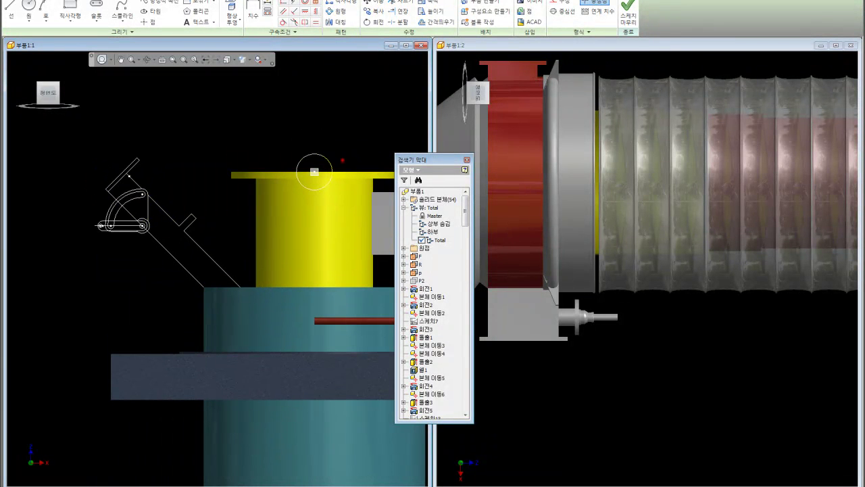
pyautogui.scroll(2, 99, 211)
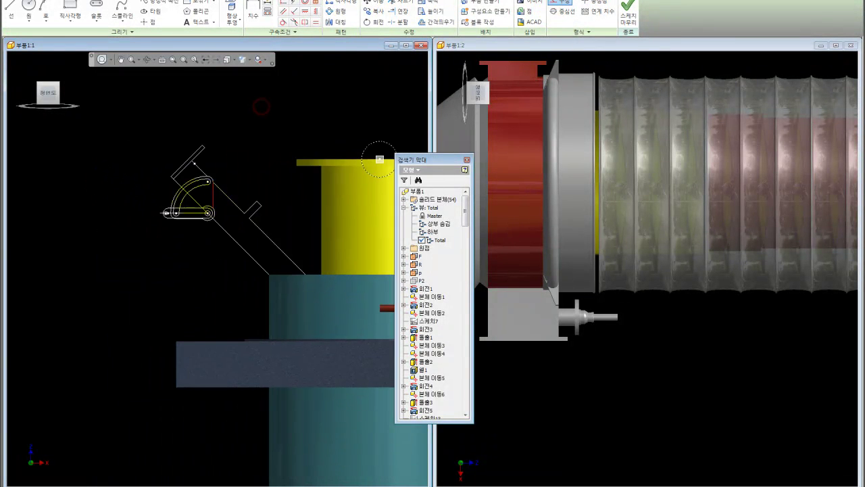
pyautogui.scroll(3, 100, 211)
pyautogui.moveTo(65, 130); pyautogui.dragTo(342, 317)
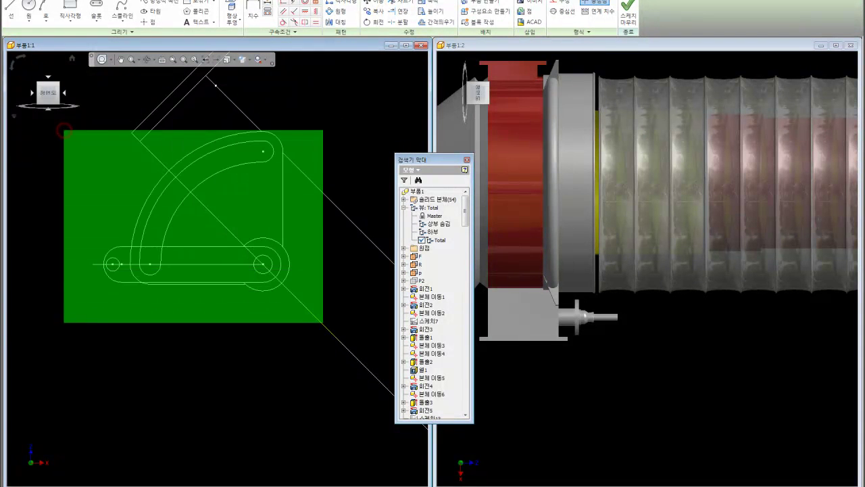
pyautogui.scroll(1, 257, 203)
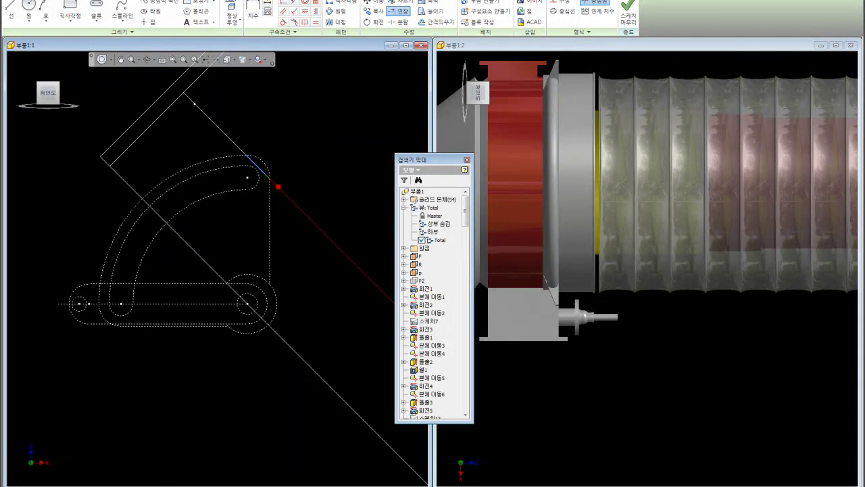
pyautogui.scroll(-3, 278, 186)
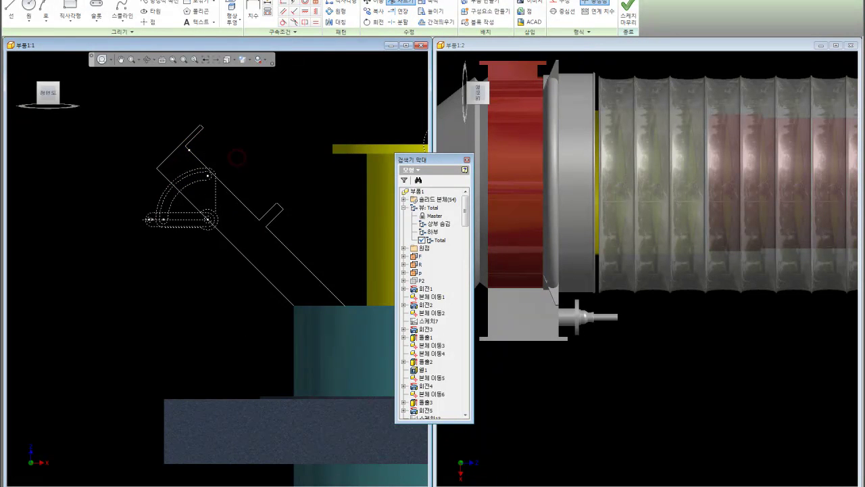
pyautogui.moveTo(240, 167); pyautogui.dragTo(176, 88, button='middle')
pyautogui.scroll(-3, 250, 230)
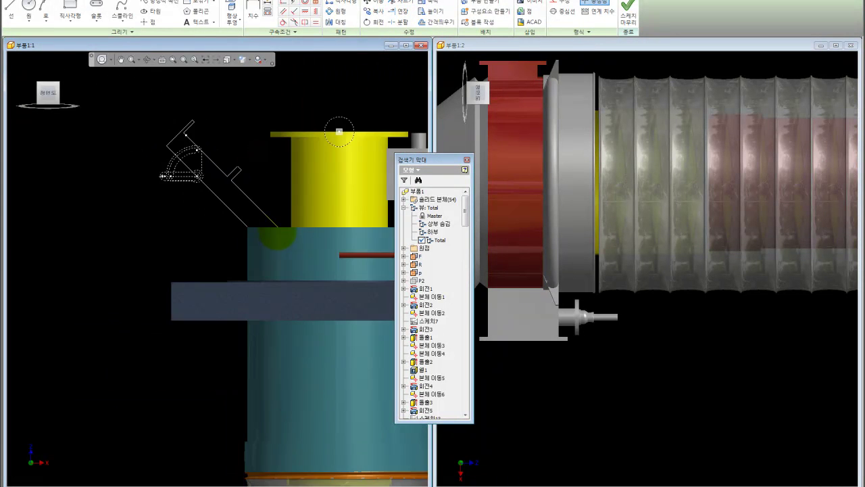
pyautogui.scroll(3, 270, 226)
pyautogui.moveTo(267, 173); pyautogui.dragTo(308, 195, button='middle')
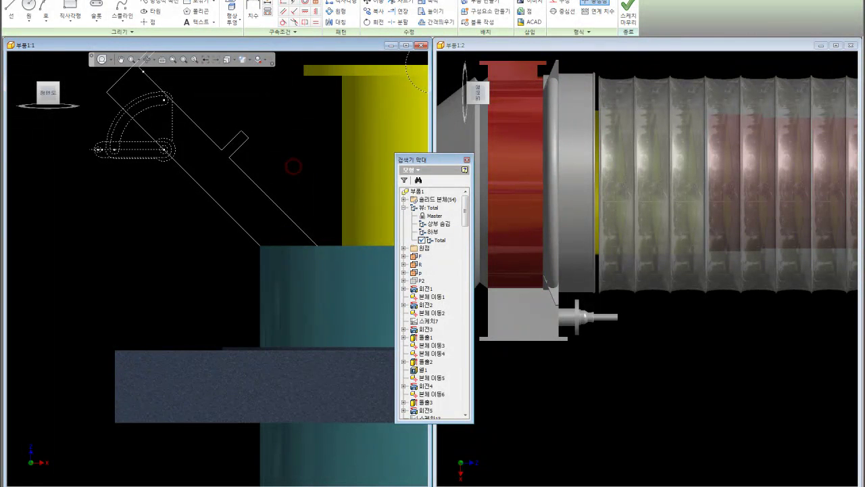
pyautogui.moveTo(293, 166); pyautogui.dragTo(321, 188, button='middle')
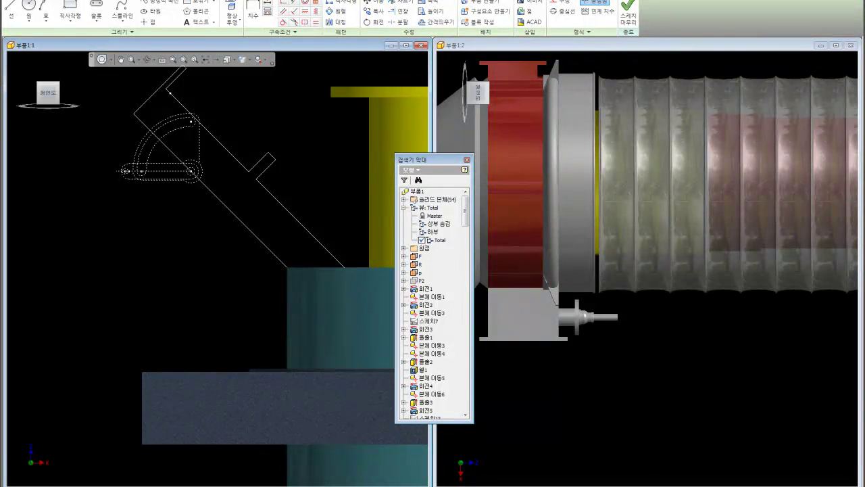
# Step: Draw a 45° line along the nozzle edge, make it a centerline, and finish the sketch
pyautogui.click(11, 10)
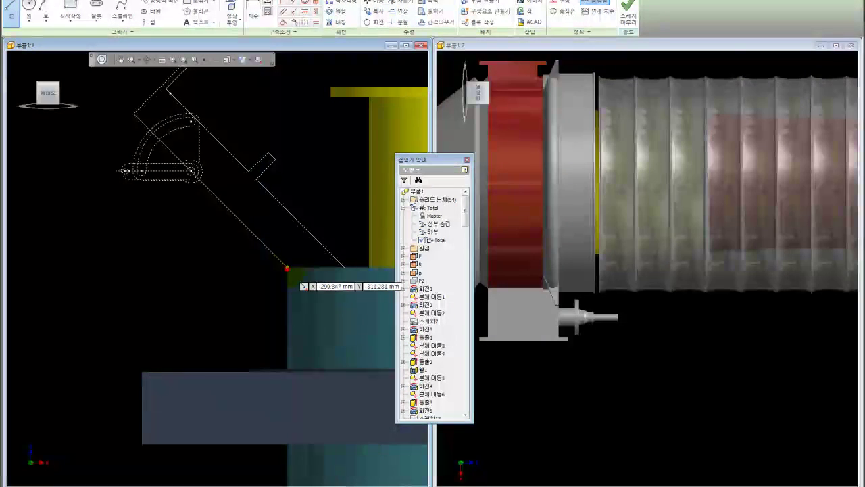
pyautogui.click(287, 267)
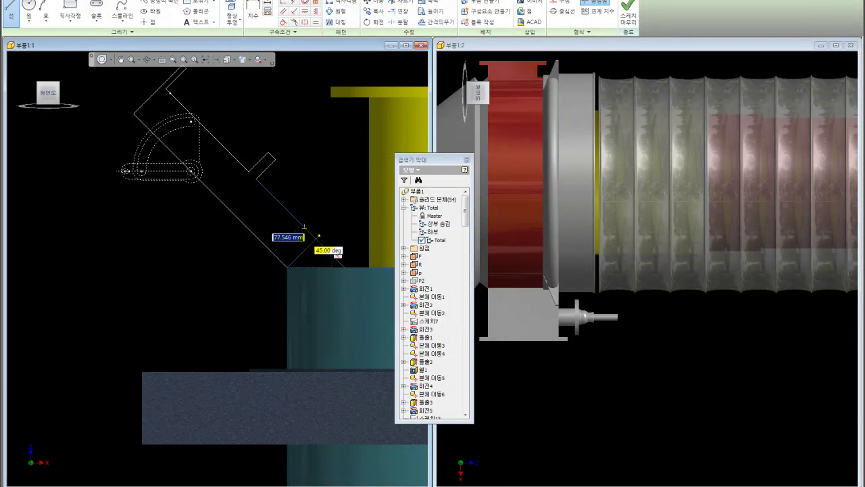
pyautogui.click(319, 235)
pyautogui.moveTo(318, 235); pyautogui.dragTo(335, 197)
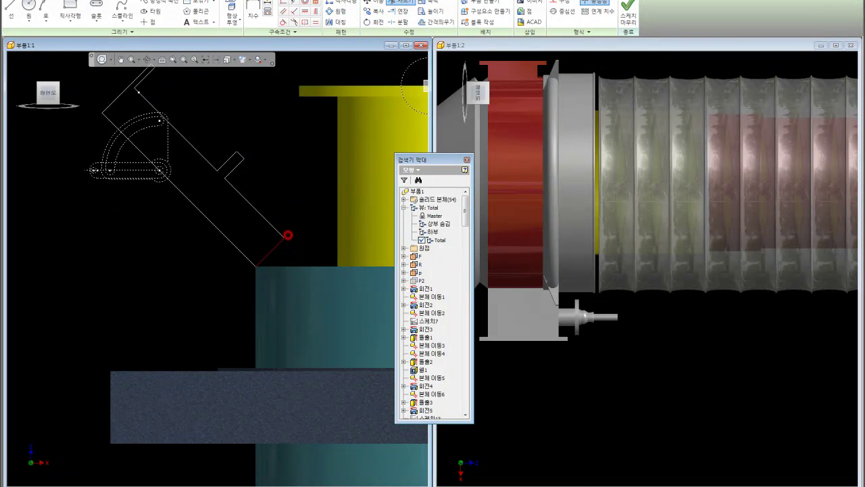
pyautogui.moveTo(301, 226); pyautogui.dragTo(304, 197, button='middle')
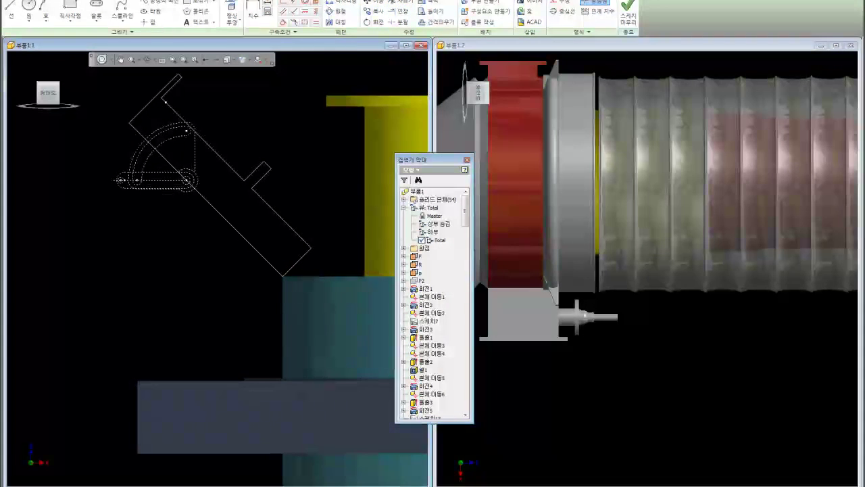
pyautogui.scroll(3, 160, 78)
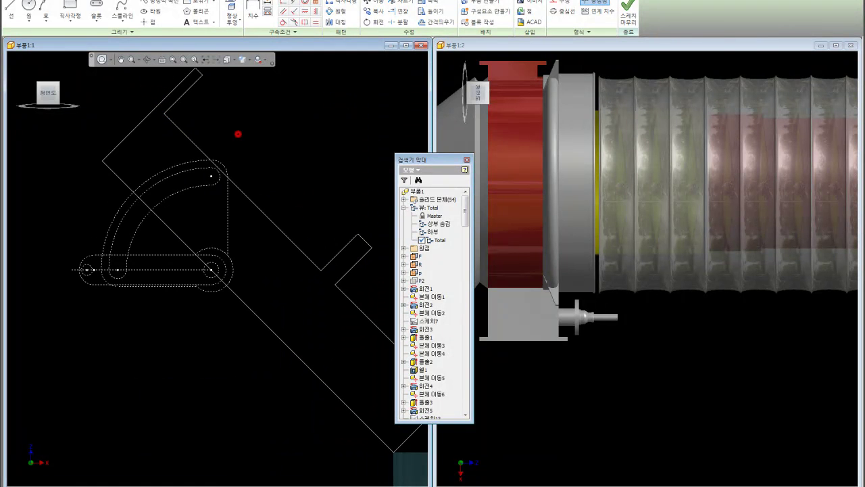
pyautogui.scroll(-5, 238, 134)
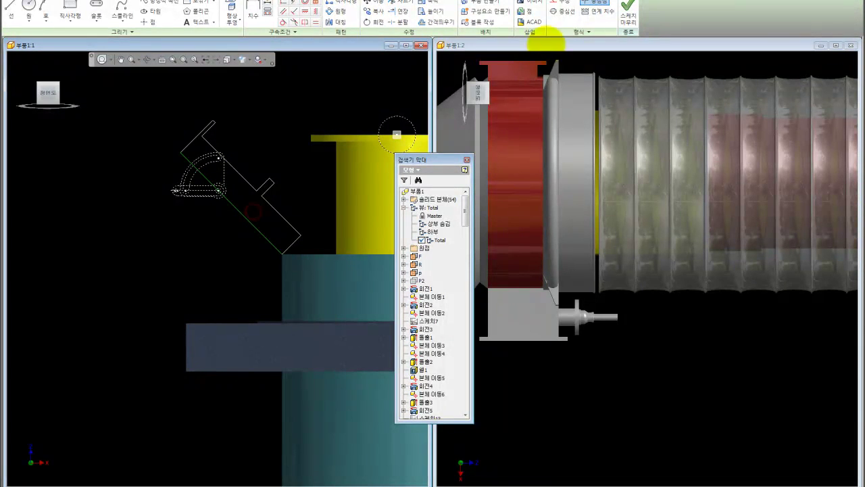
pyautogui.click(565, 11)
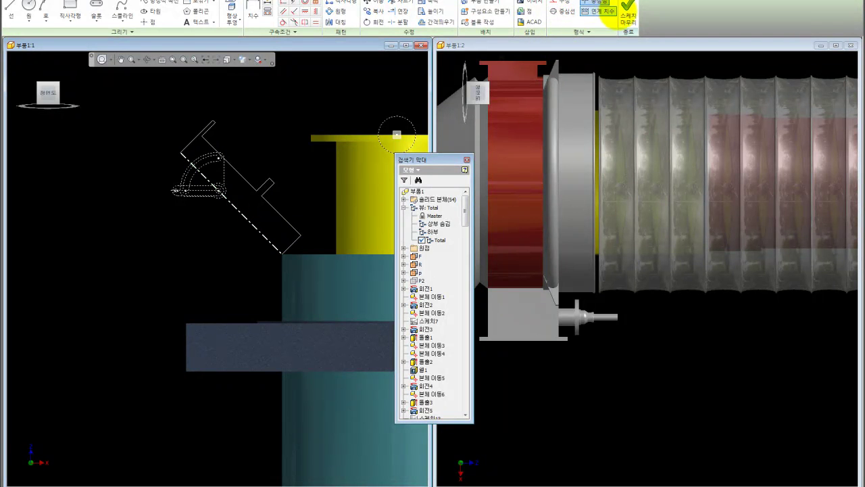
pyautogui.click(626, 11)
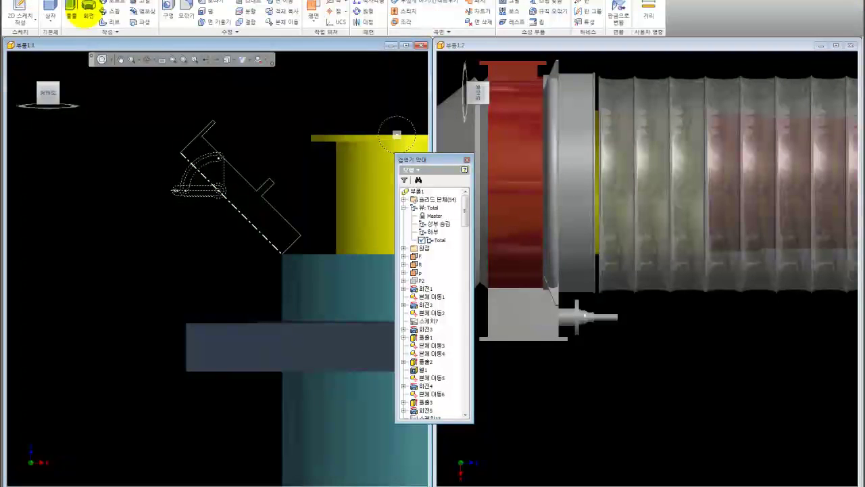
# Step: Cancel Revolve, edit the nozzle sketch, and close the gap in its profile loop
pyautogui.click(88, 9)
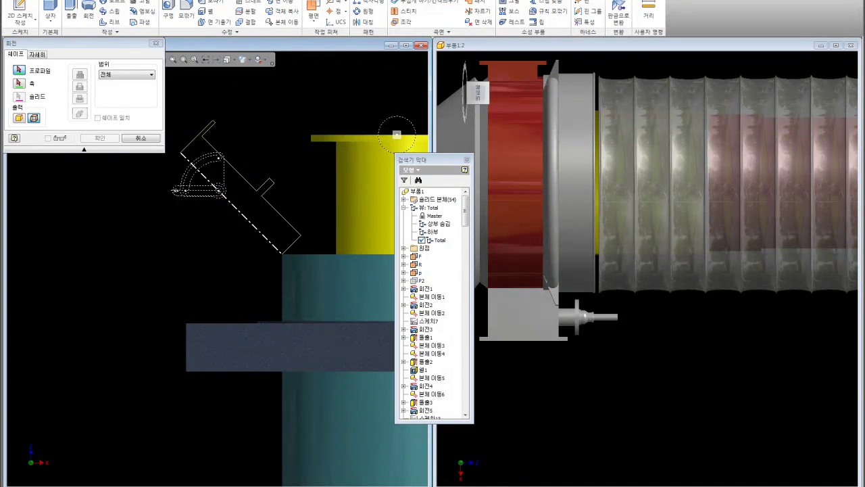
pyautogui.press('Escape')
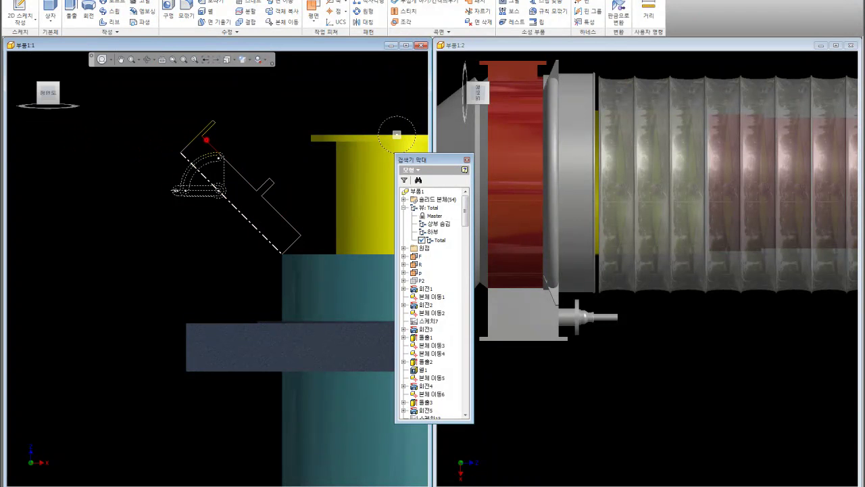
pyautogui.doubleClick(282, 146)
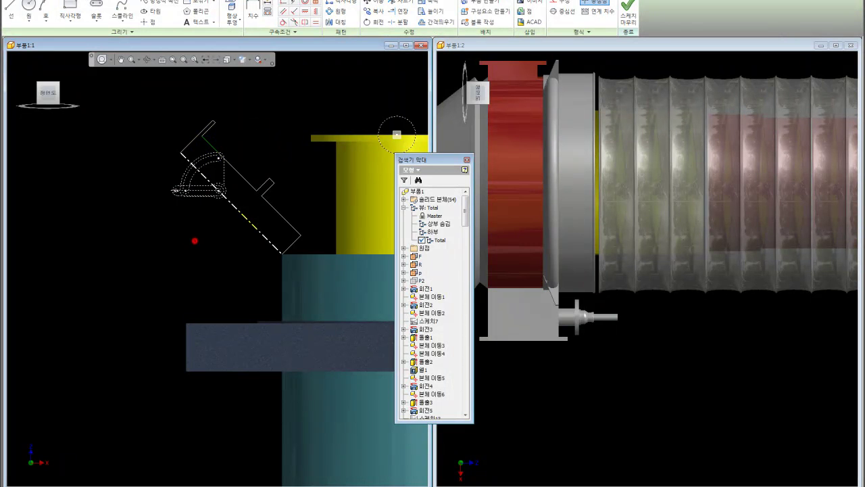
pyautogui.click(340, 256)
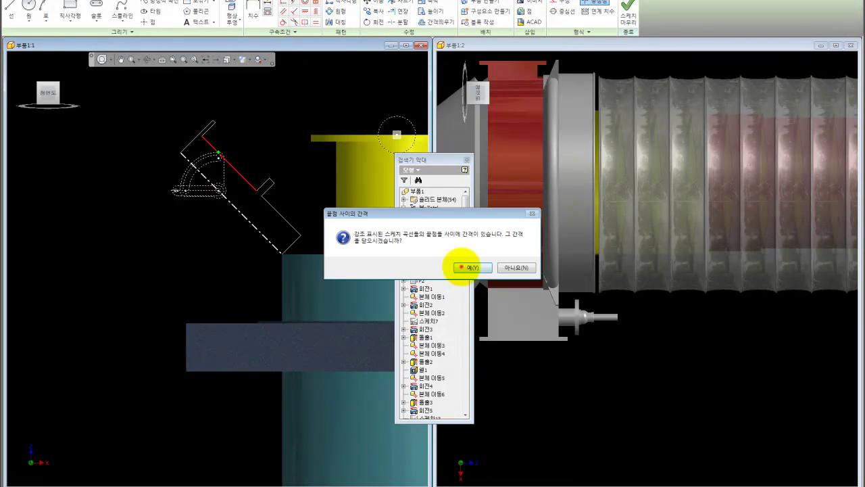
pyautogui.click(464, 266)
pyautogui.click(424, 263)
# Step: Revolve the closed nozzle profile about its centerline into a flanged solid
pyautogui.click(628, 15)
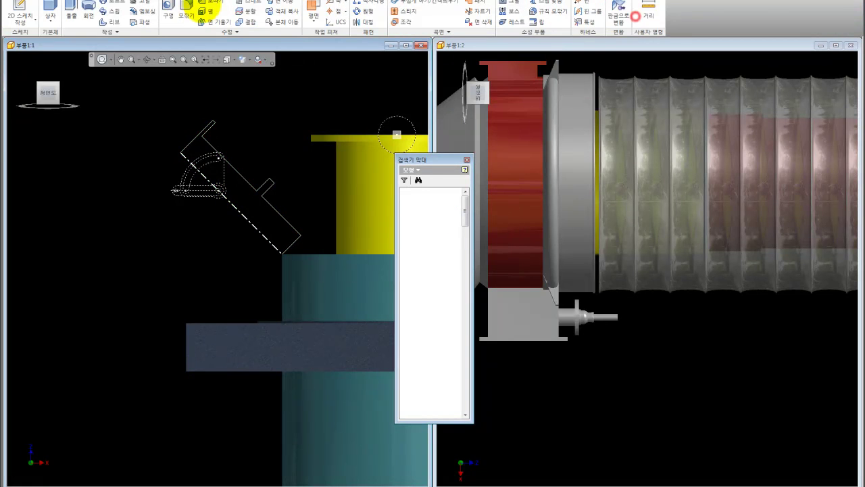
pyautogui.click(88, 10)
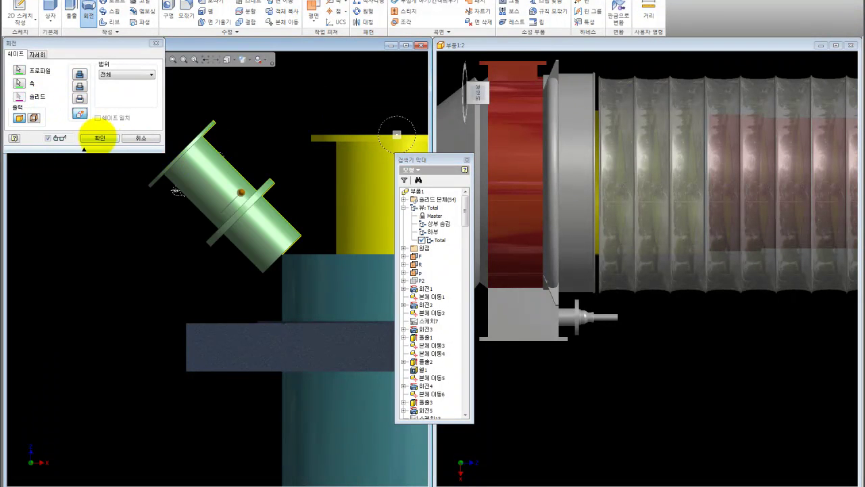
pyautogui.click(99, 138)
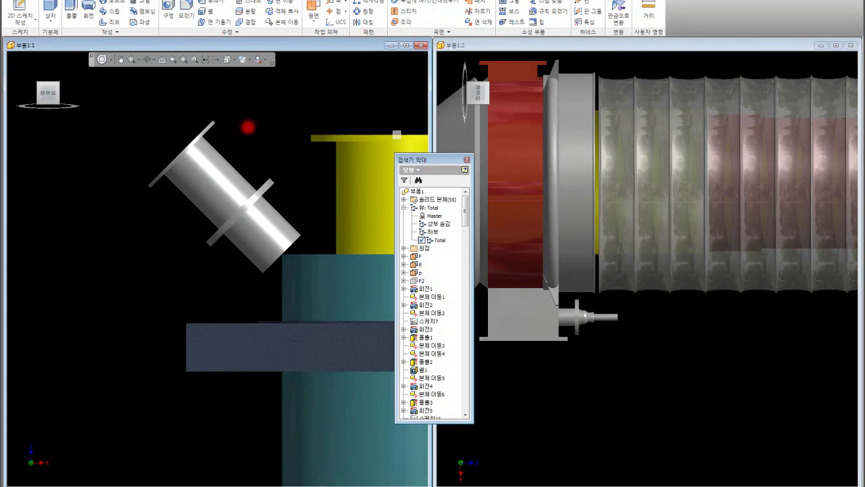
pyautogui.keyDown('shift'); pyautogui.moveTo(248, 126); pyautogui.dragTo(349, 65, button='middle'); pyautogui.keyUp('shift')
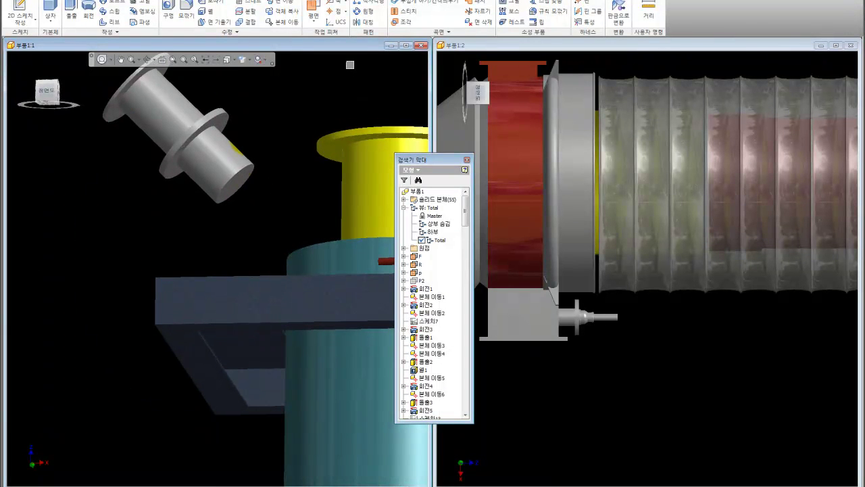
pyautogui.scroll(2, 196, 125)
pyautogui.scroll(1, 196, 125)
pyautogui.scroll(1, 196, 124)
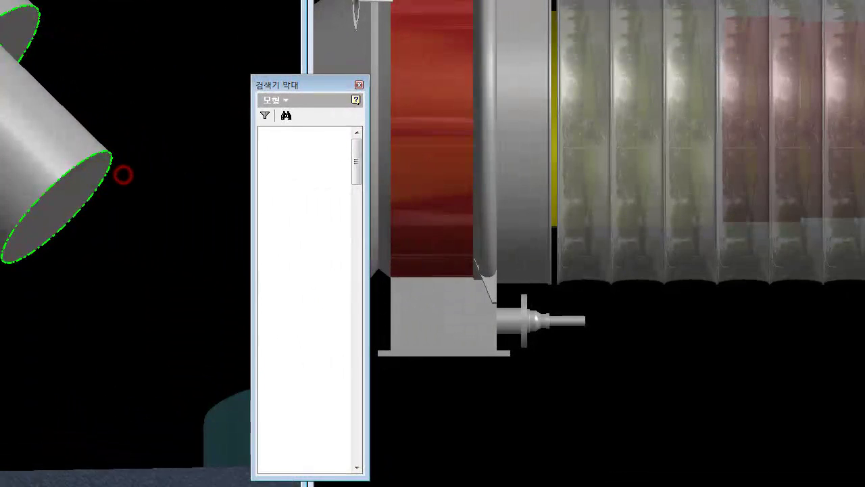
pyautogui.scroll(2, 123, 175)
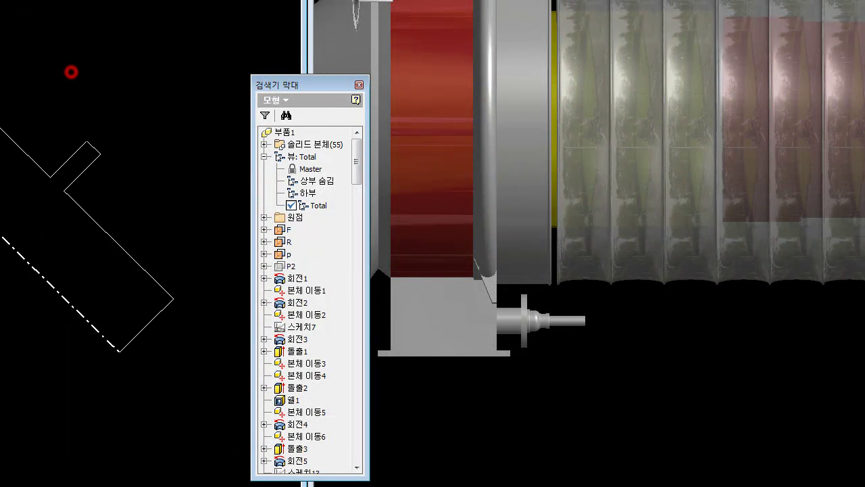
pyautogui.scroll(-2, 72, 72)
pyautogui.scroll(-3, 120, 320)
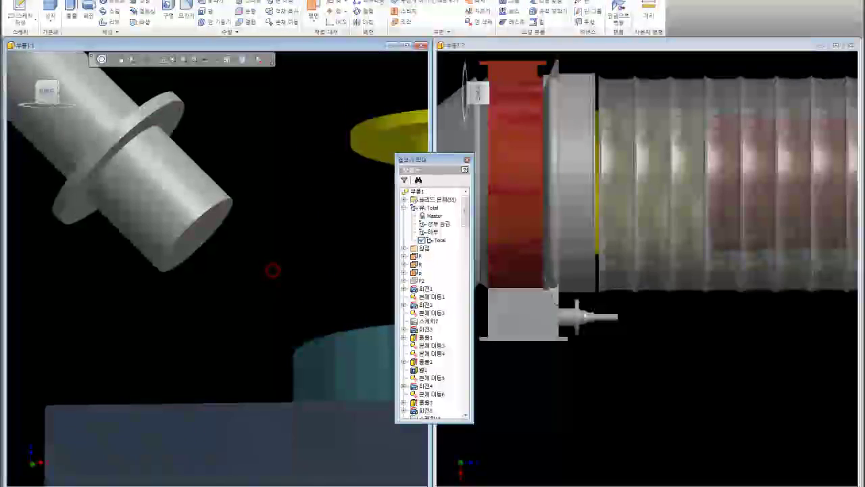
pyautogui.moveTo(273, 270); pyautogui.dragTo(366, 131)
pyautogui.scroll(-2, 367, 130)
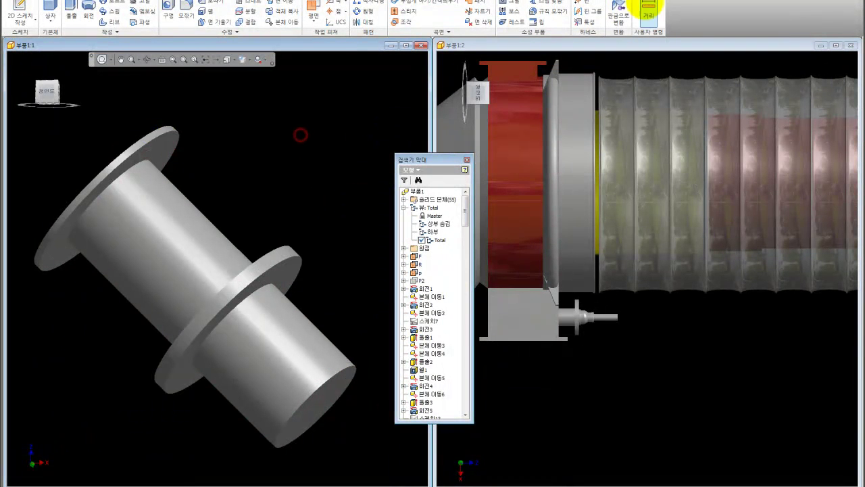
pyautogui.click(649, 14)
pyautogui.click(171, 125)
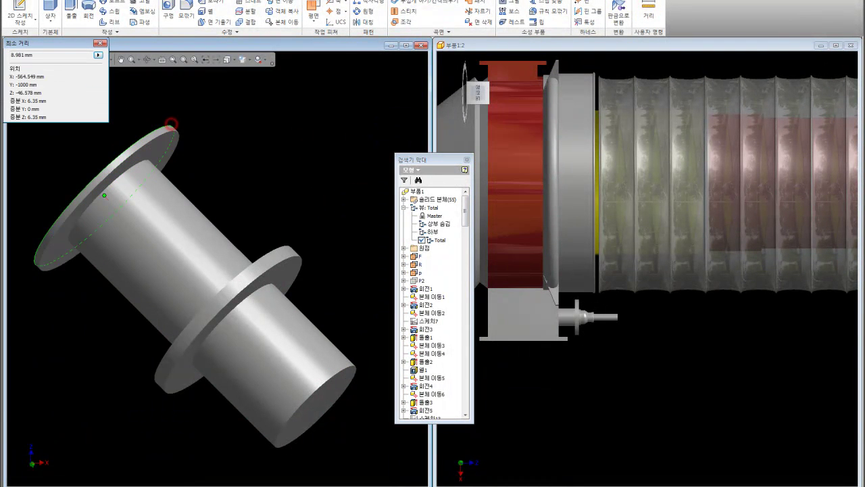
pyautogui.press('Escape')
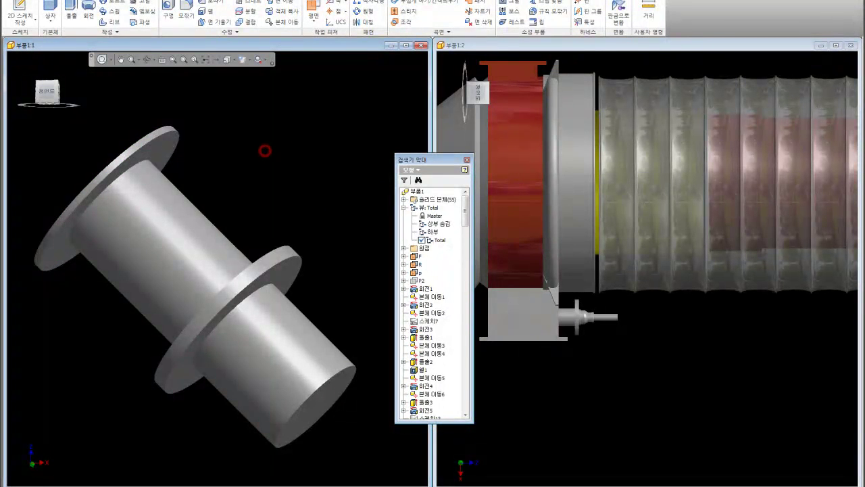
pyautogui.scroll(2, 256, 102)
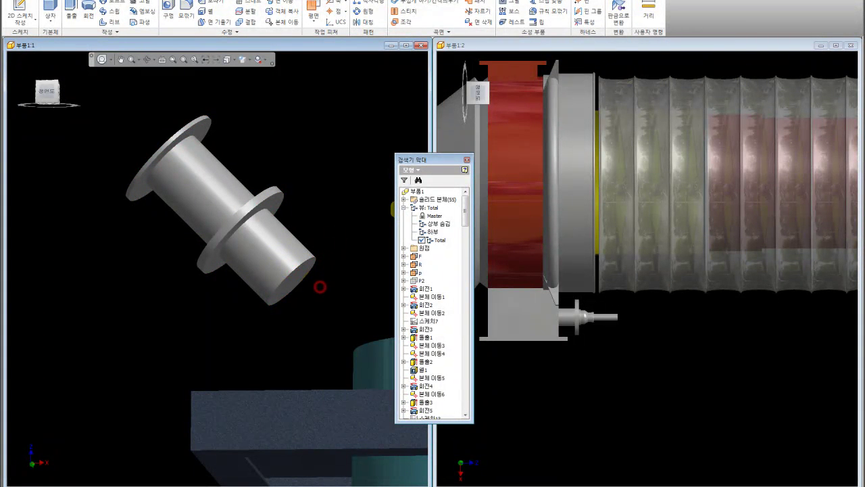
pyautogui.keyDown('shift'); pyautogui.moveTo(305, 271); pyautogui.dragTo(252, 277, button='middle'); pyautogui.keyUp('shift')
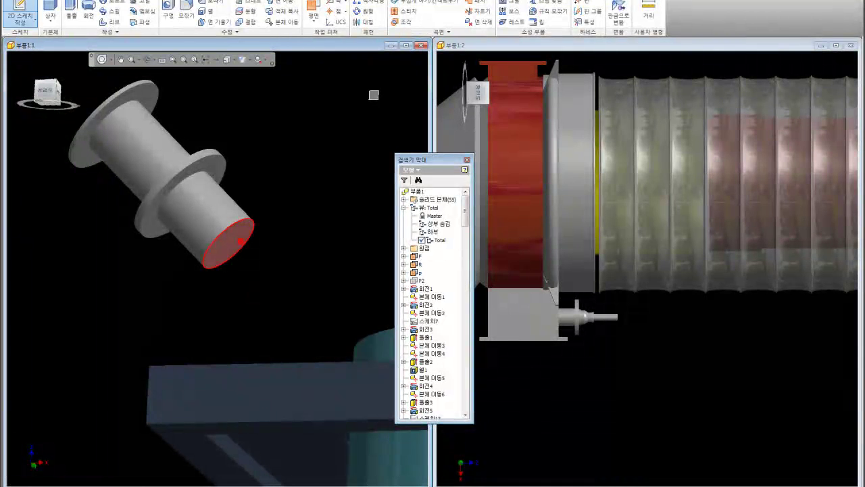
# Step: Sketch on the nozzle end face an inner circle dimensioned to 8.981 diameter
pyautogui.click(230, 240)
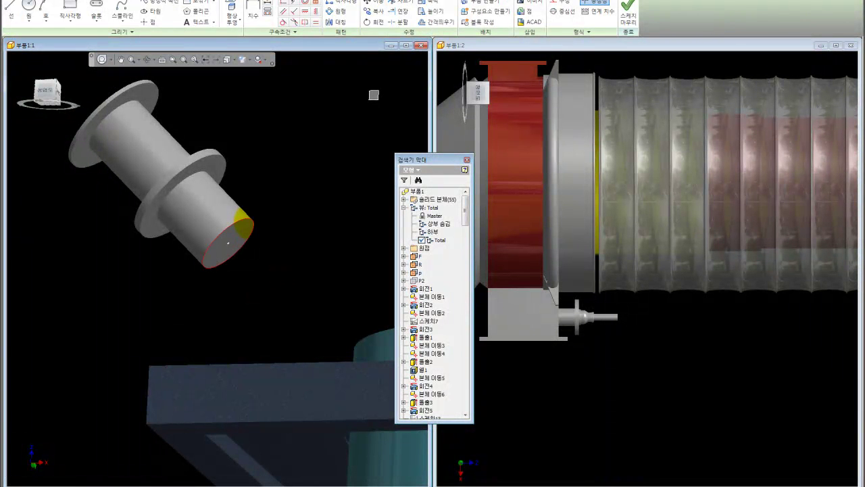
pyautogui.scroll(3, 260, 217)
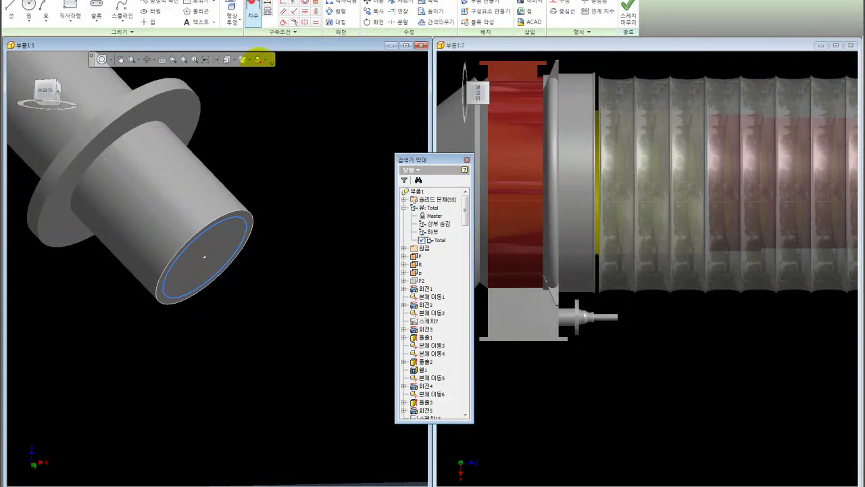
pyautogui.click(252, 14)
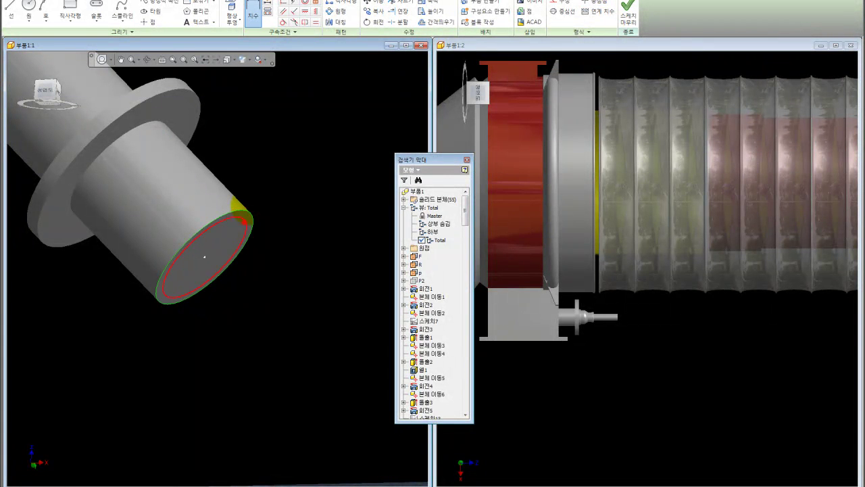
pyautogui.click(242, 221)
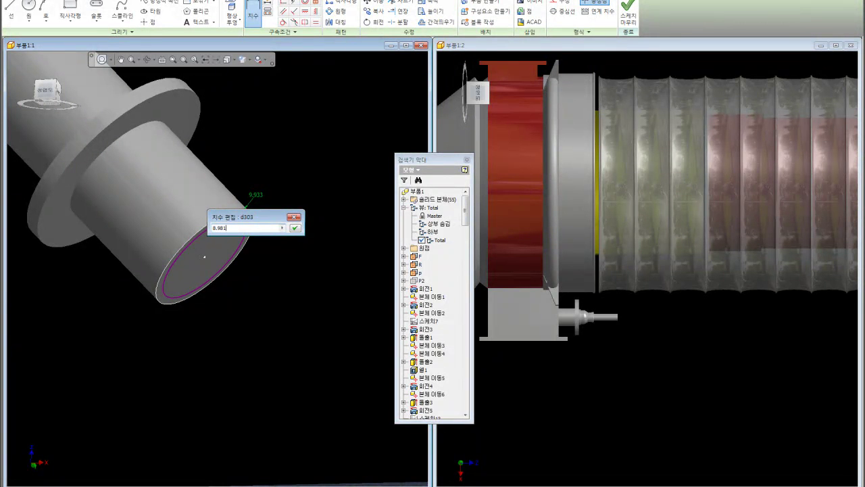
pyautogui.press('Return')
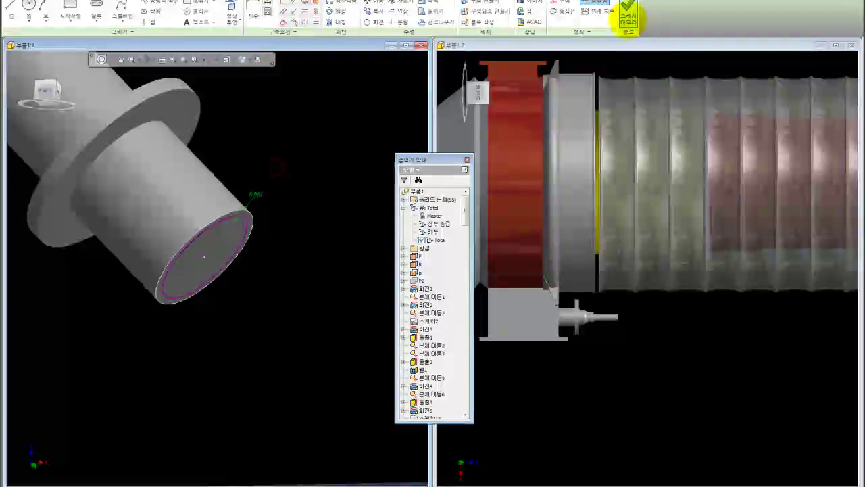
pyautogui.click(627, 15)
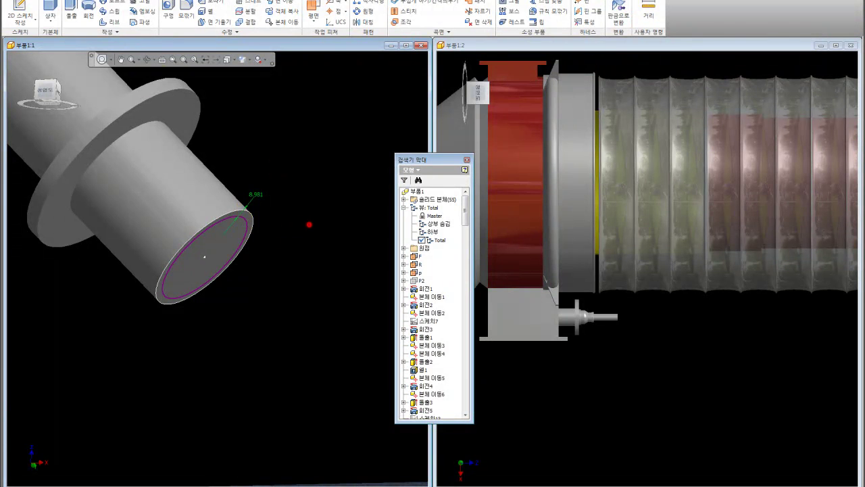
# Step: Extrude the end-face circle profile as a solid with extents set to All
pyautogui.click(70, 11)
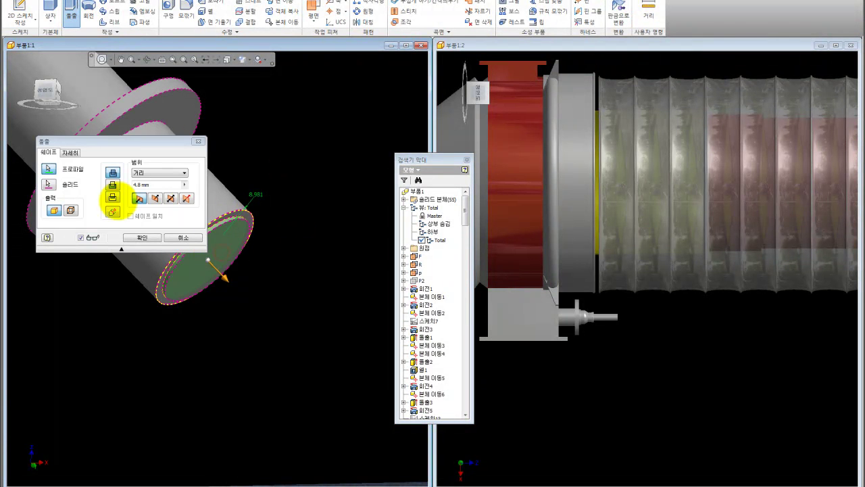
pyautogui.click(112, 211)
pyautogui.click(47, 169)
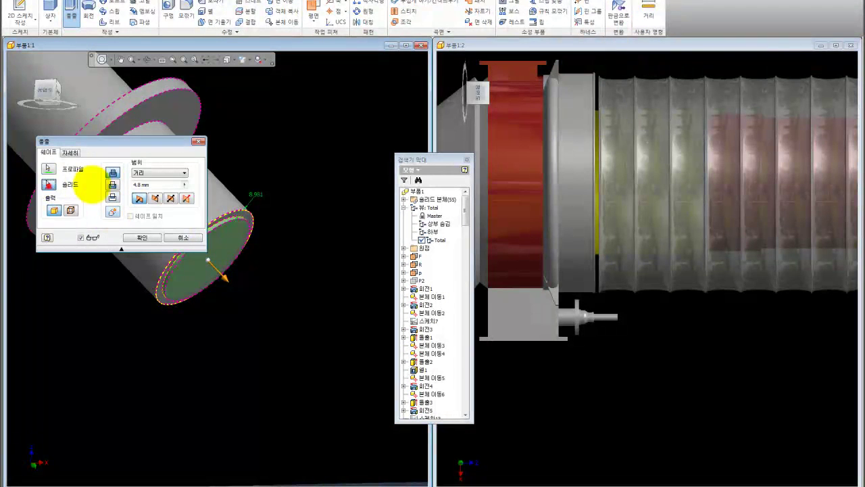
pyautogui.click(174, 174)
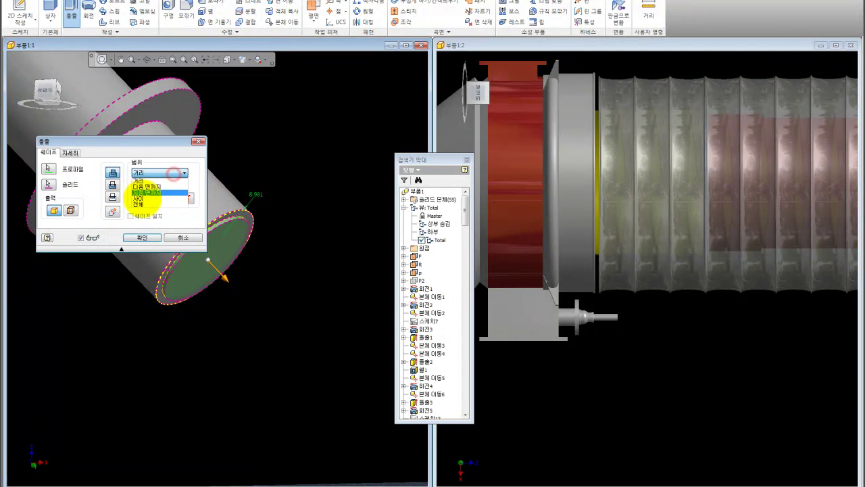
pyautogui.click(140, 200)
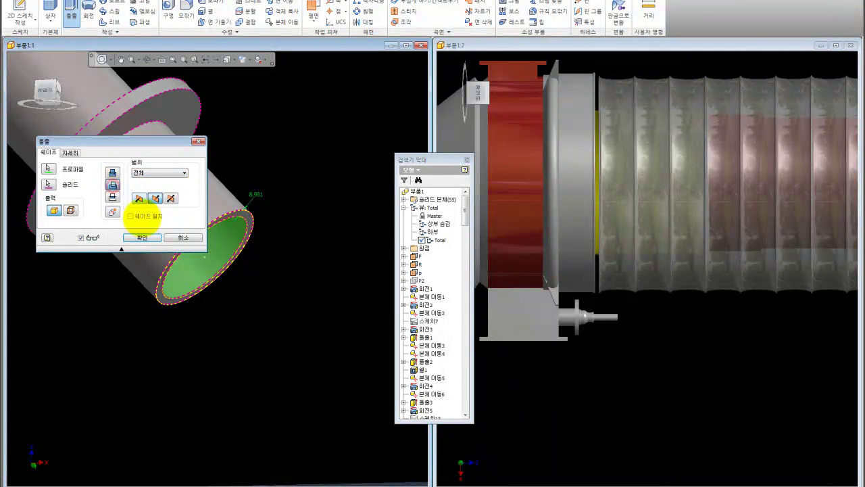